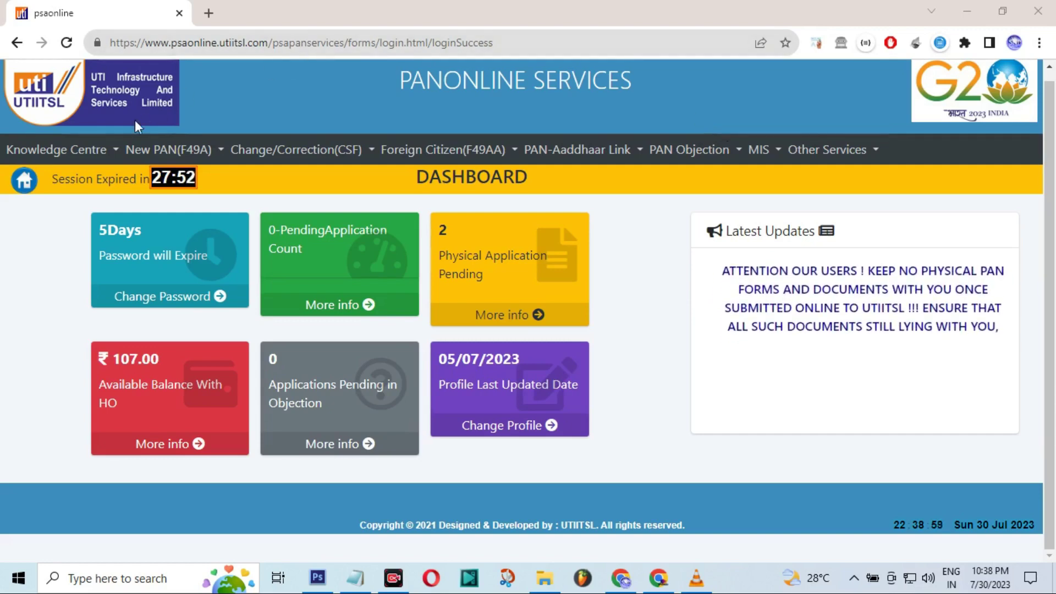
Open a new Form 49A application for allotment of PAN and acknowledge the physical application instructions.
left_click(134, 149)
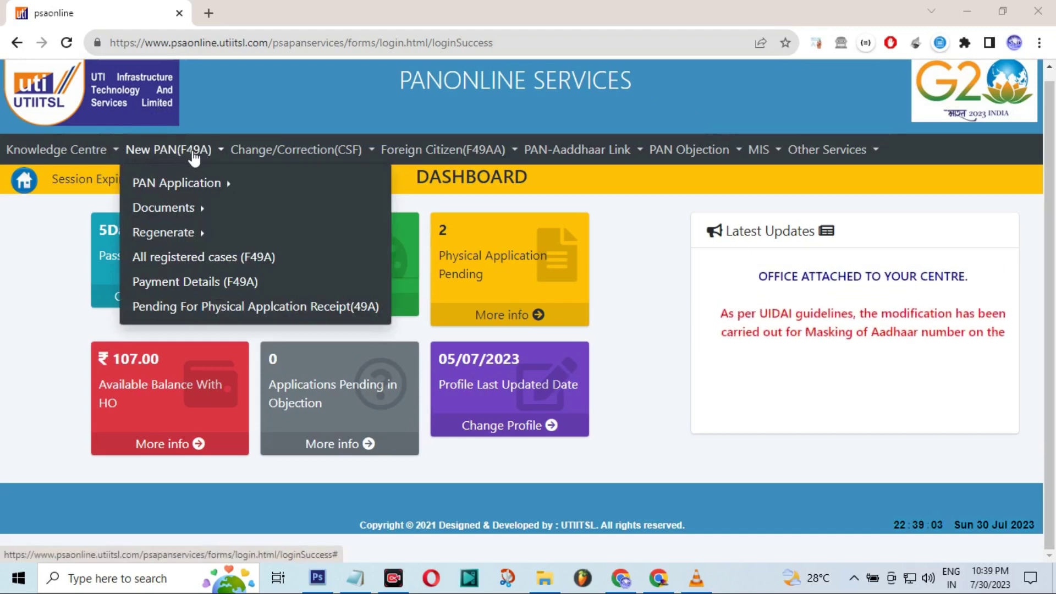
mouse_move(148, 188)
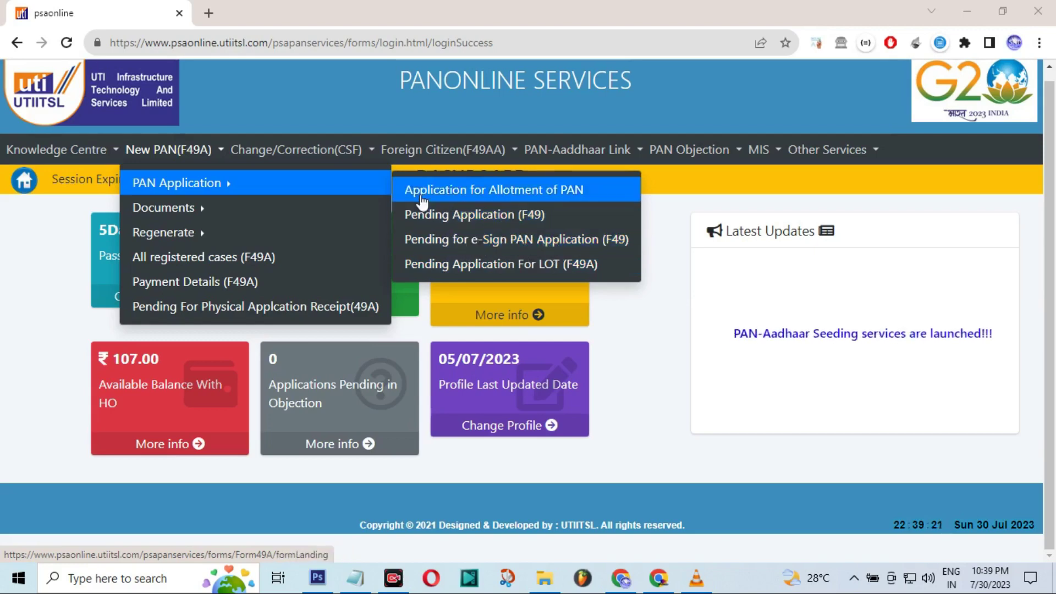
left_click(539, 193)
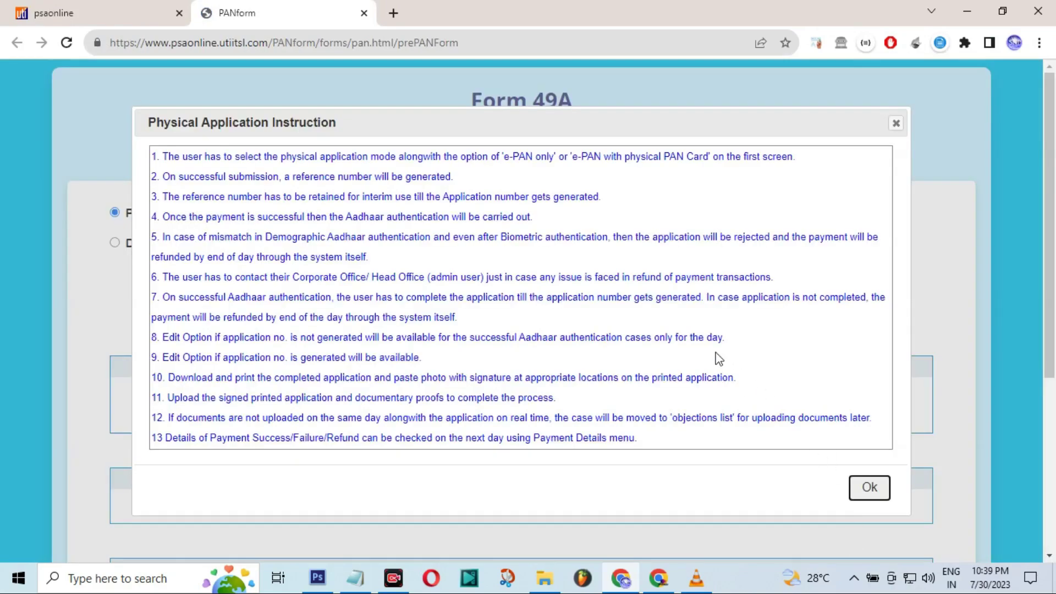
left_click(870, 490)
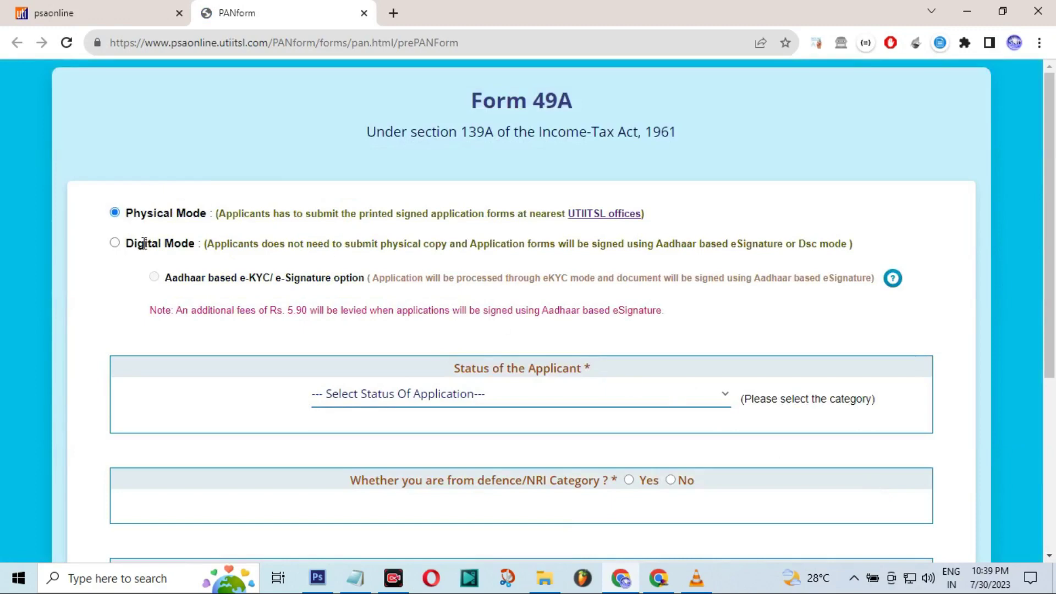
Choose Digital Mode for the application and acknowledge the digital application instructions.
left_click_drag(122, 213, 209, 212)
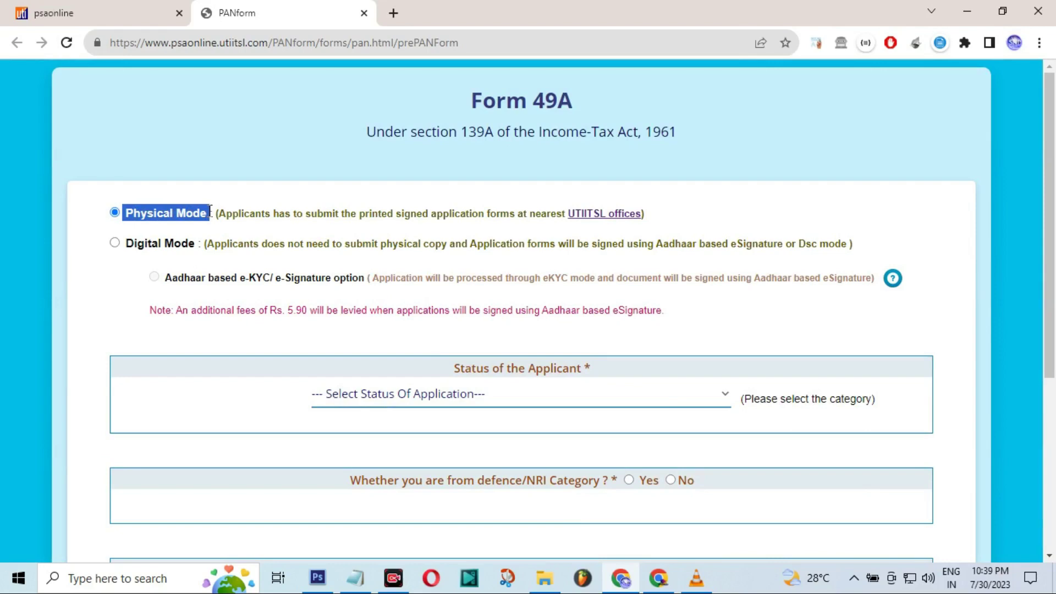
left_click_drag(128, 212, 667, 222)
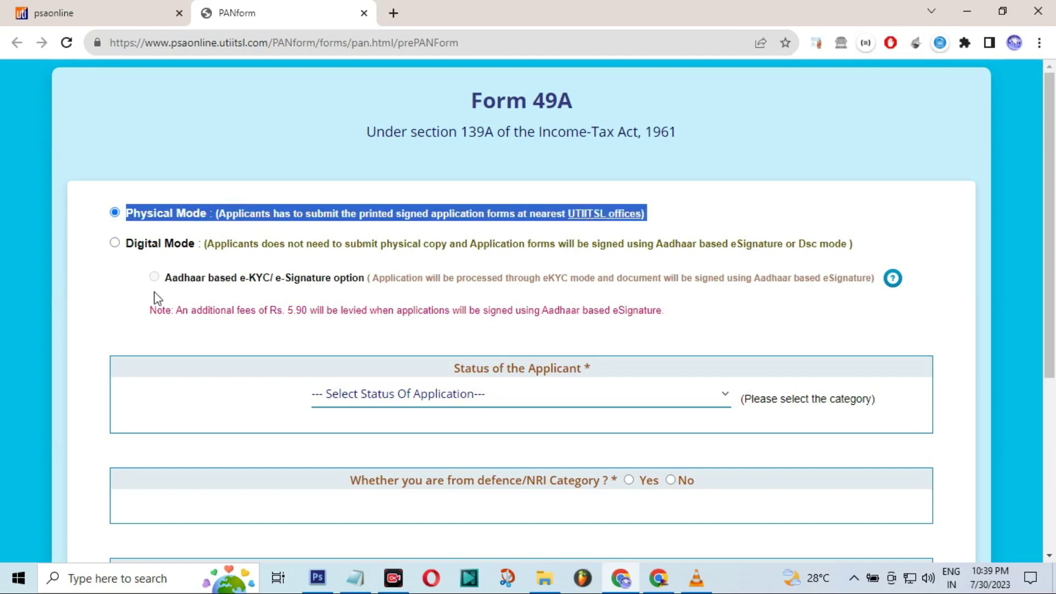
left_click_drag(129, 246, 223, 246)
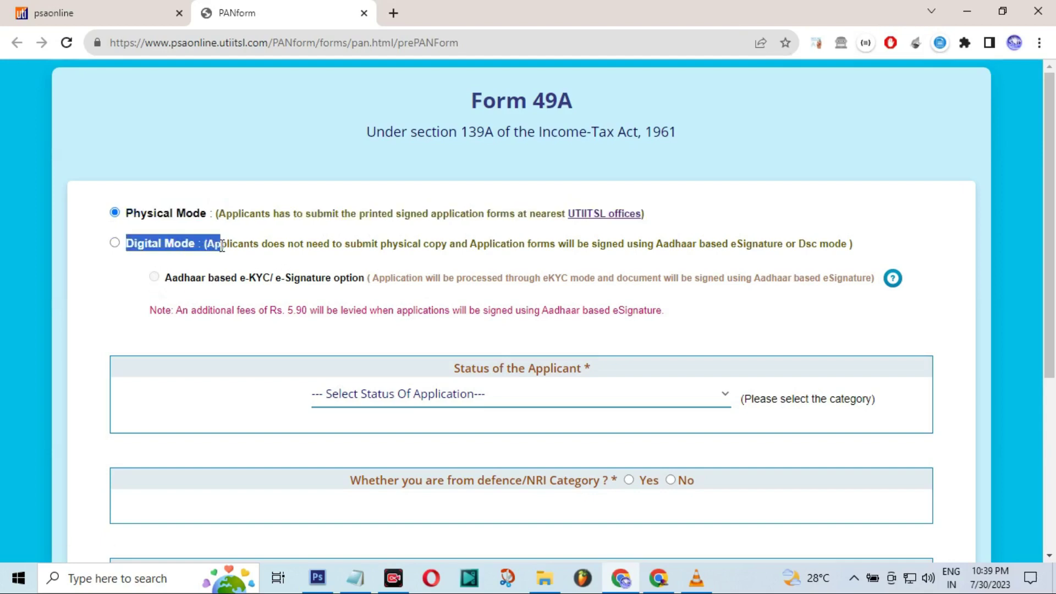
left_click(115, 243)
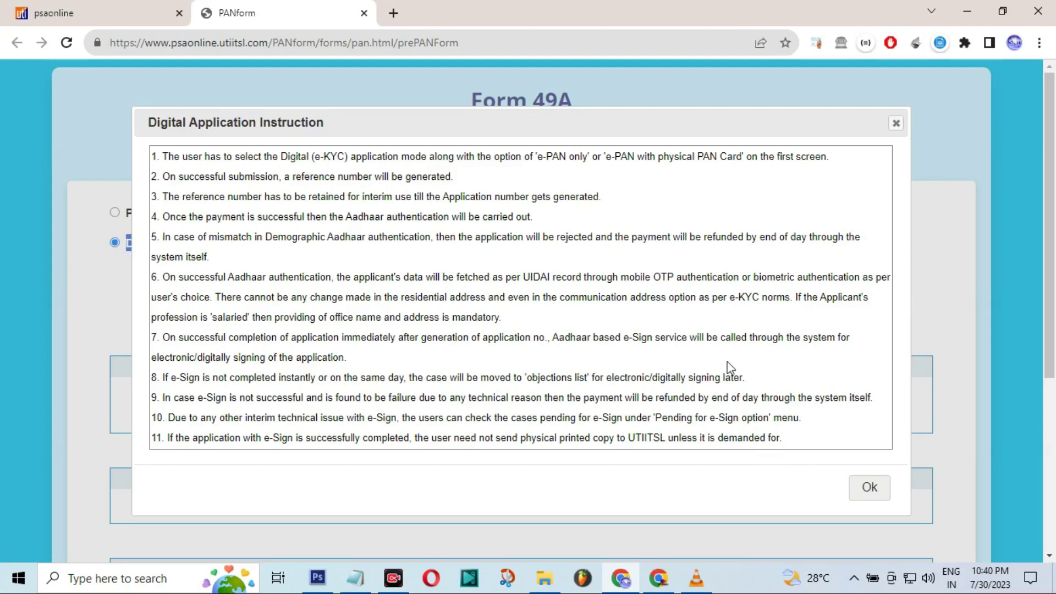
left_click(868, 487)
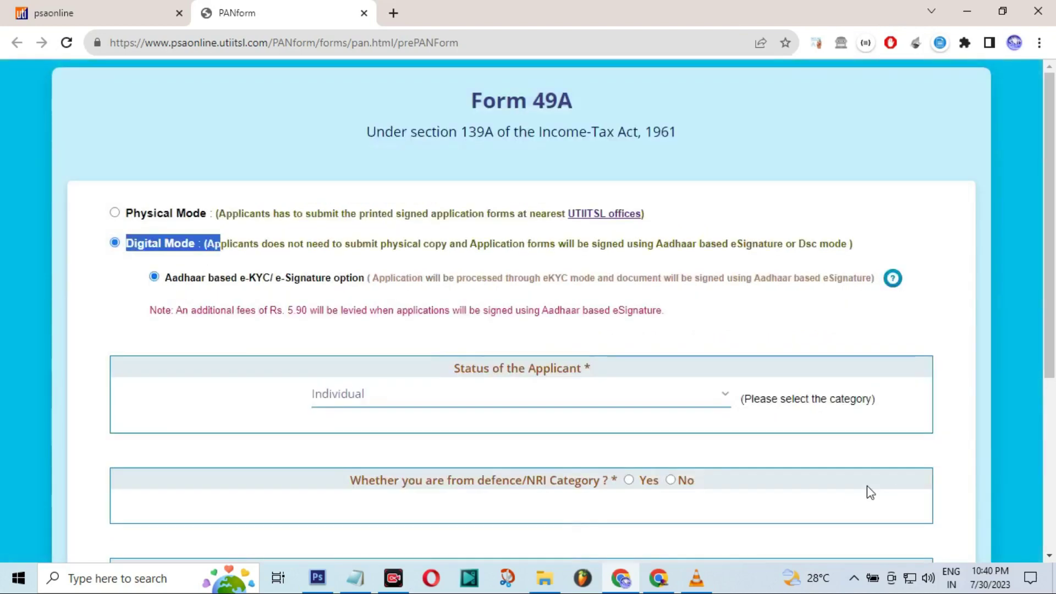
left_click(219, 315)
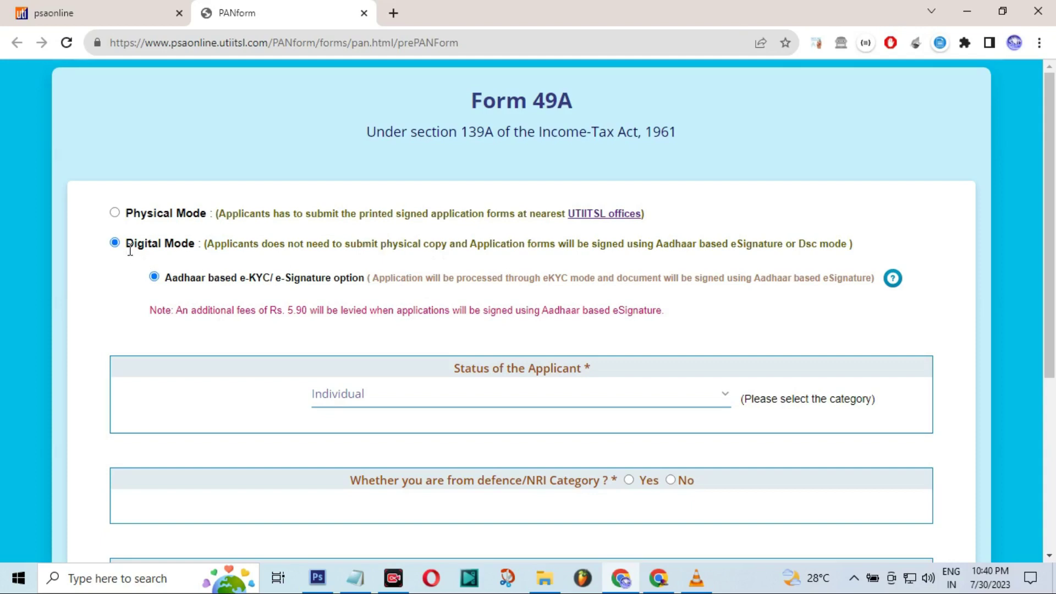
mouse_move(130, 251)
left_mouse_down()
mouse_move(185, 245)
mouse_move(172, 281)
mouse_move(335, 292)
left_mouse_up()
left_click(395, 287)
scroll(578, 295, "down", 3)
left_click_drag(134, 89, 180, 94)
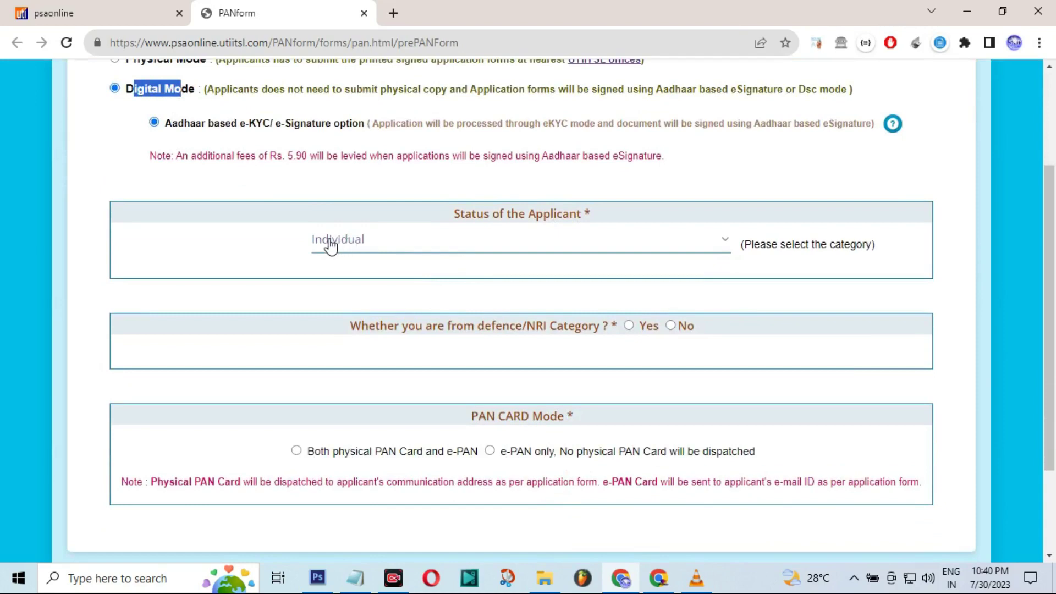
scroll(160, 238, "up", 3)
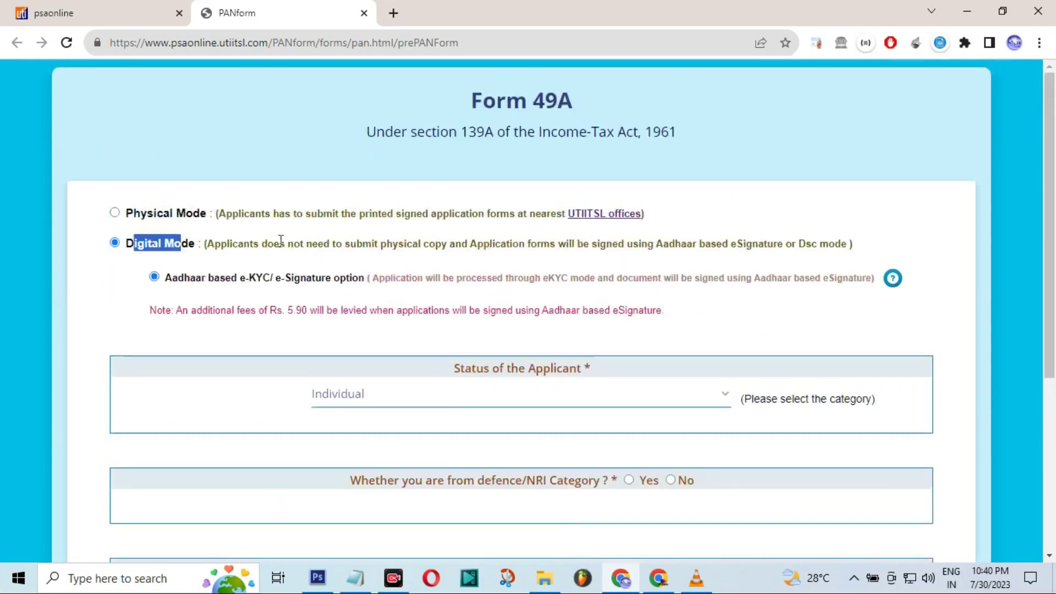
Switch the application to Physical Mode and back to Digital Mode, acknowledging the instructions for each.
left_click(115, 213)
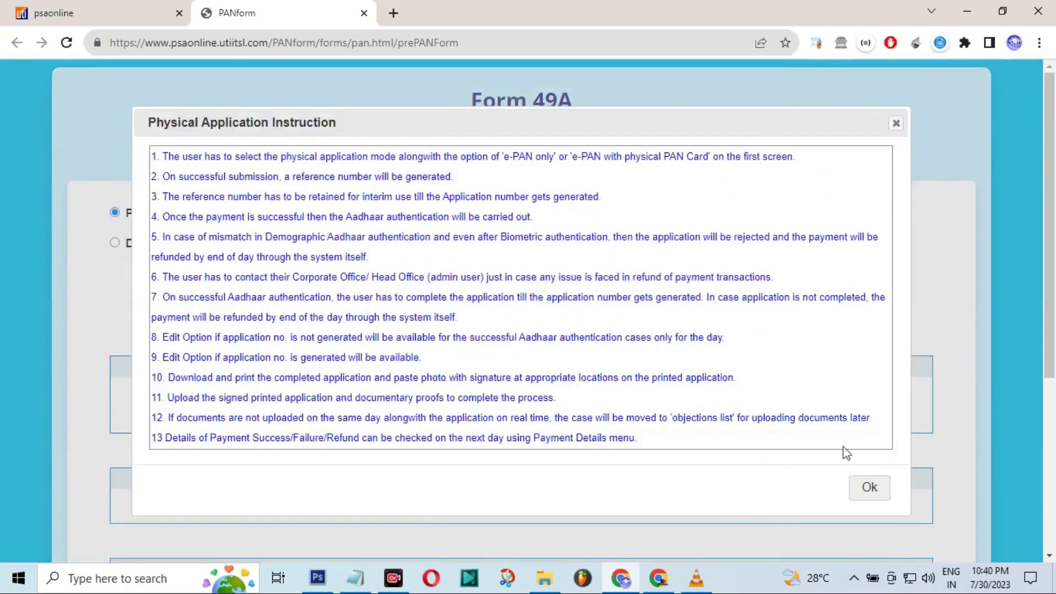
left_click(870, 488)
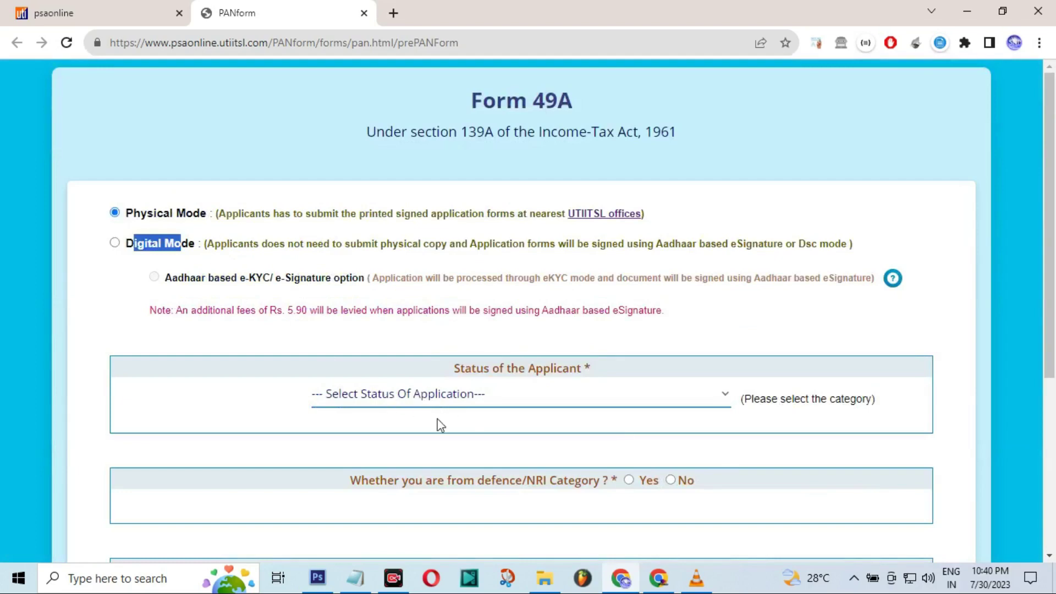
left_click(412, 401)
left_click(160, 303)
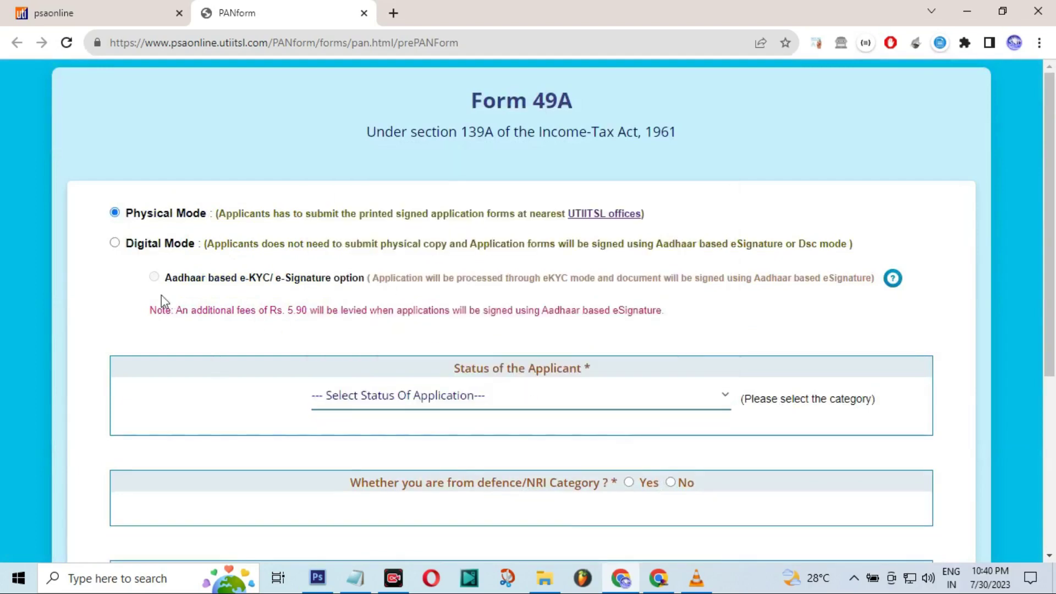
left_click(115, 243)
left_click(869, 490)
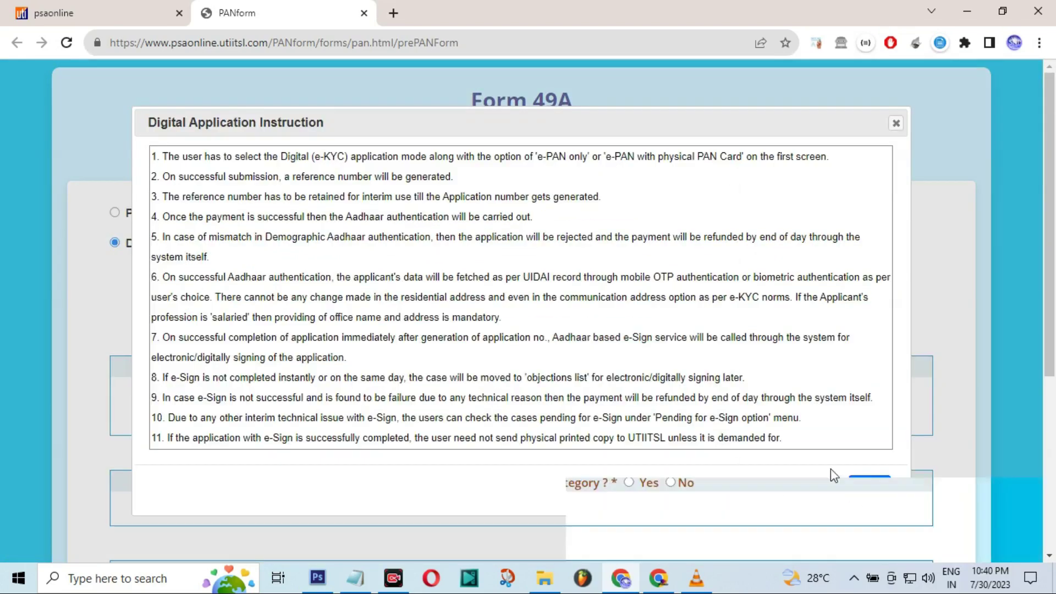
Answer No to the question about belonging to the defence/NRI category.
triple_click(183, 252)
left_click_drag(197, 276, 263, 277)
scroll(361, 247, "down", 3)
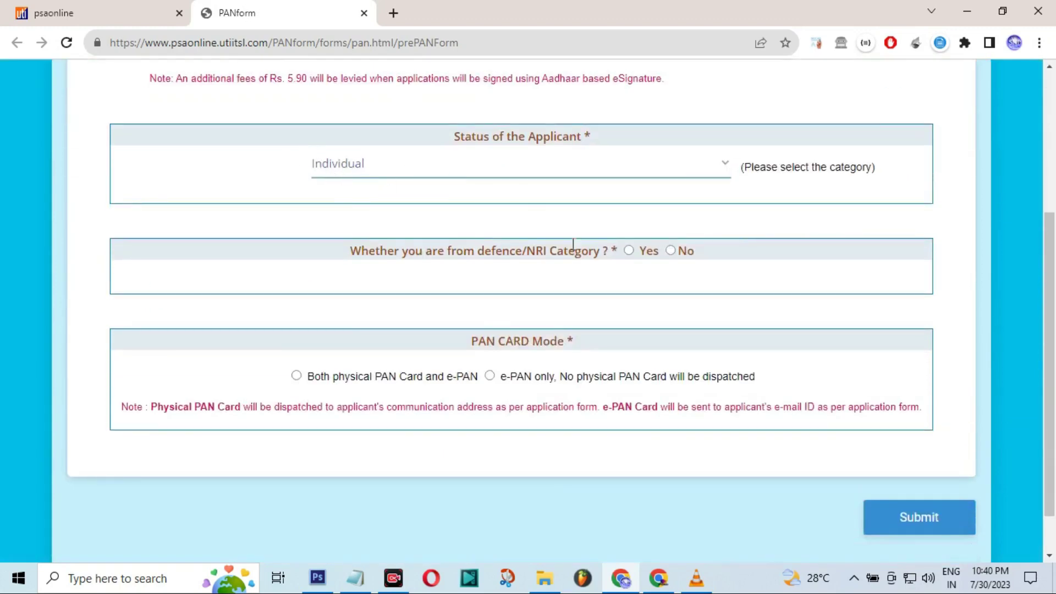
left_click_drag(465, 250, 655, 248)
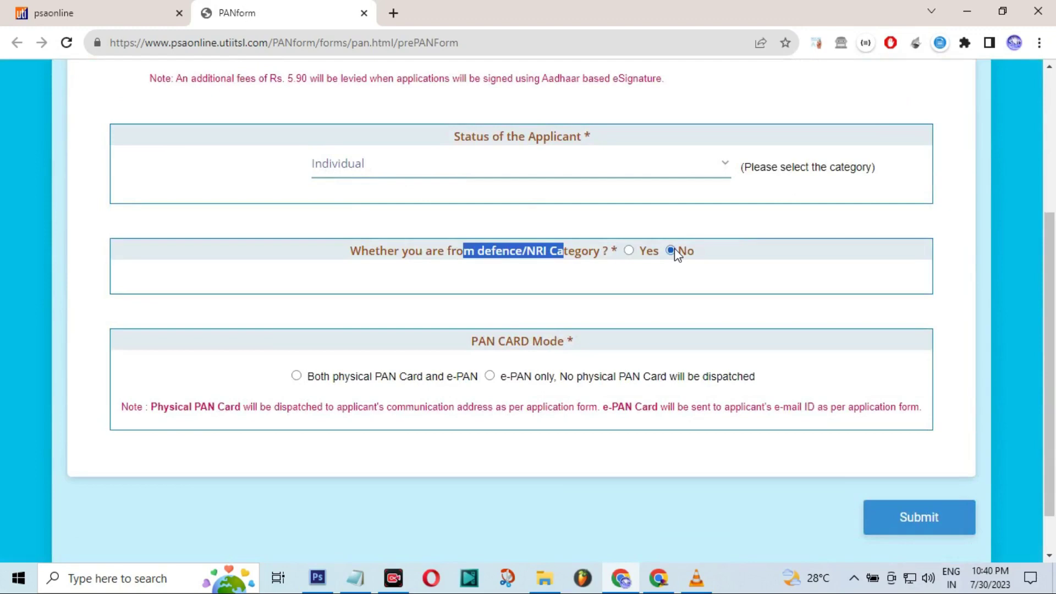
Set the PAN card mode to Both physical PAN Card and e-PAN.
scroll(655, 313, "down", 2)
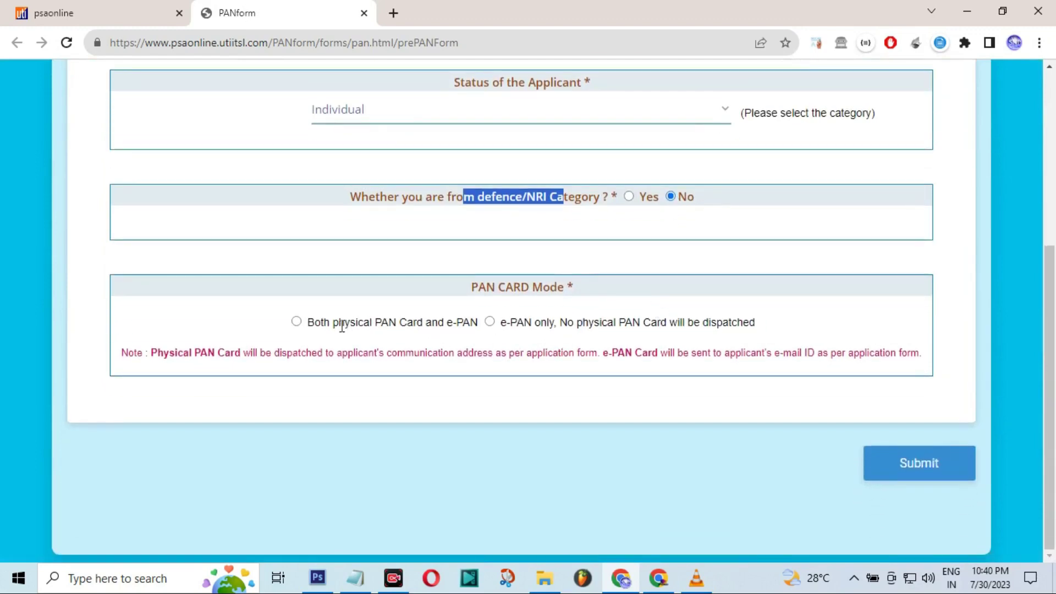
left_click_drag(468, 294, 616, 295)
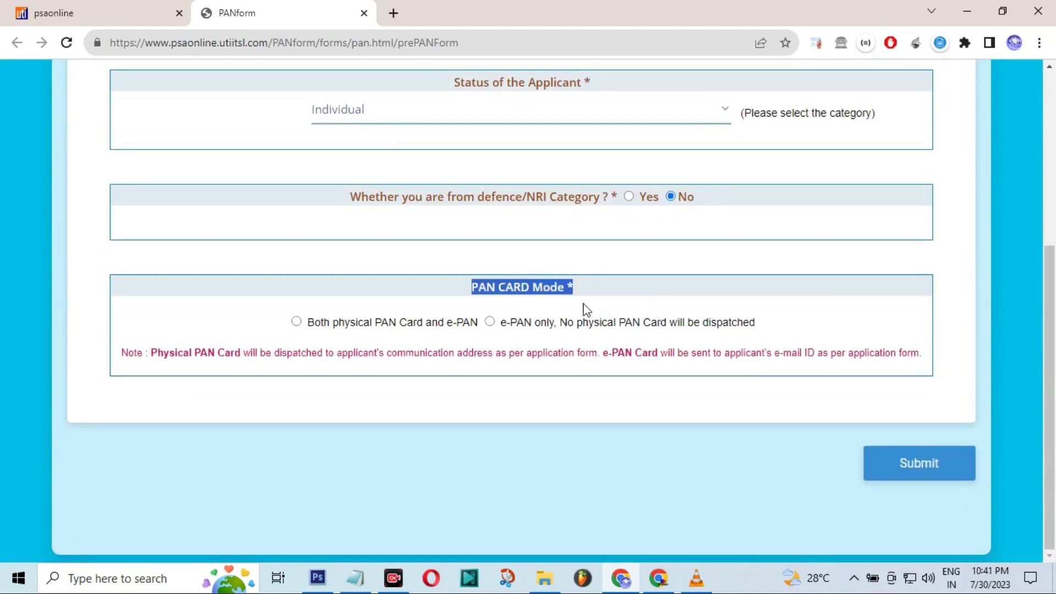
left_click_drag(315, 325, 429, 318)
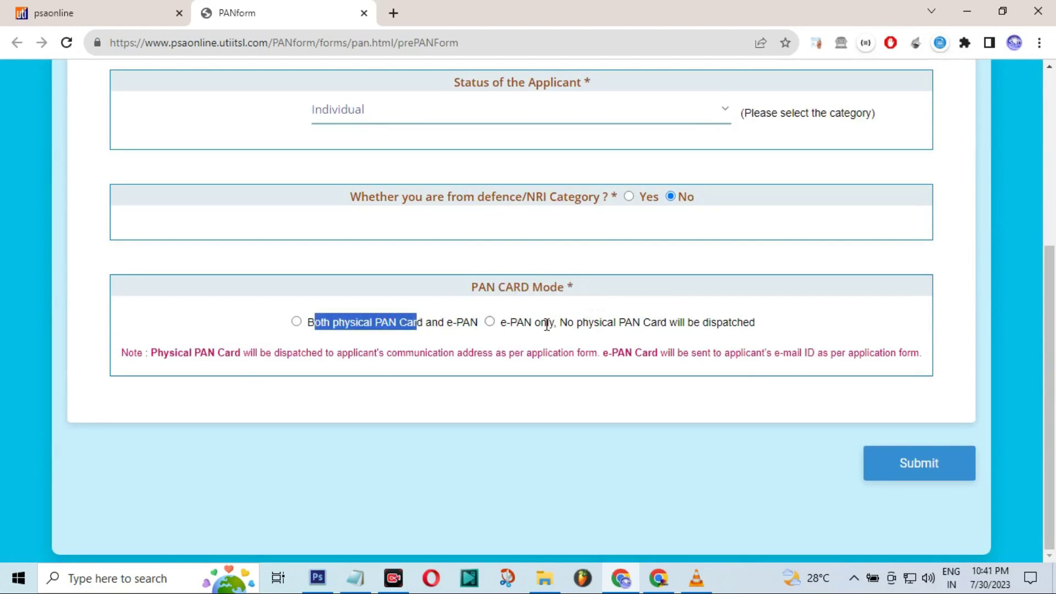
left_click_drag(511, 324, 564, 323)
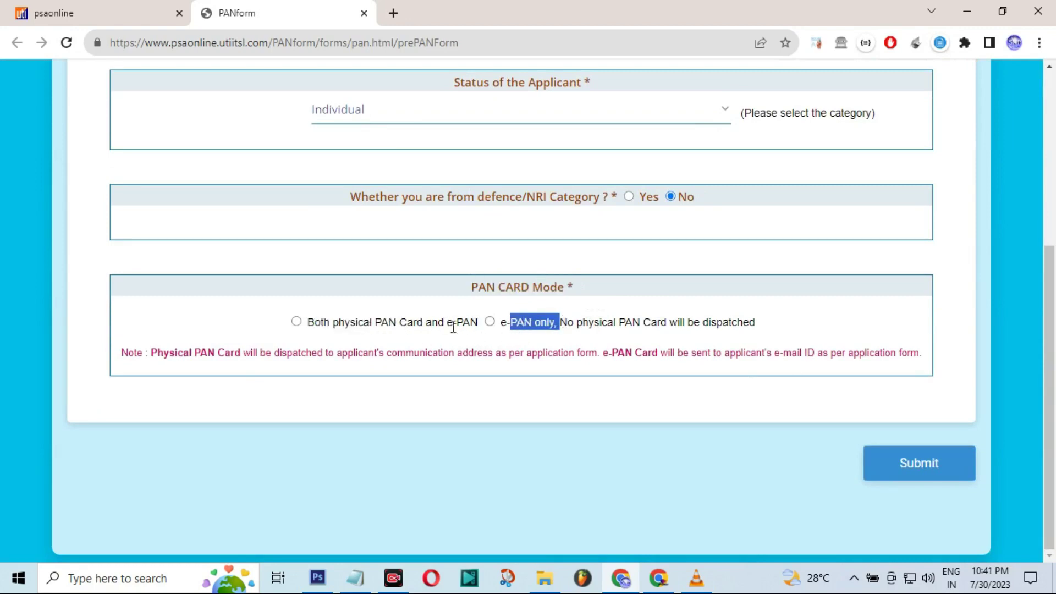
left_click_drag(445, 324, 478, 324)
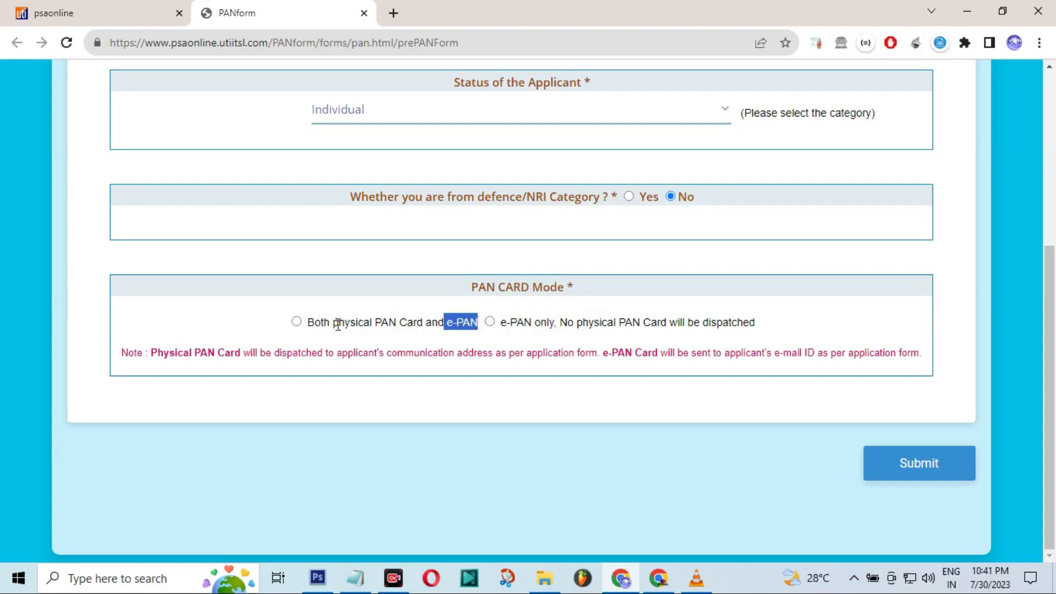
left_click_drag(338, 325, 414, 323)
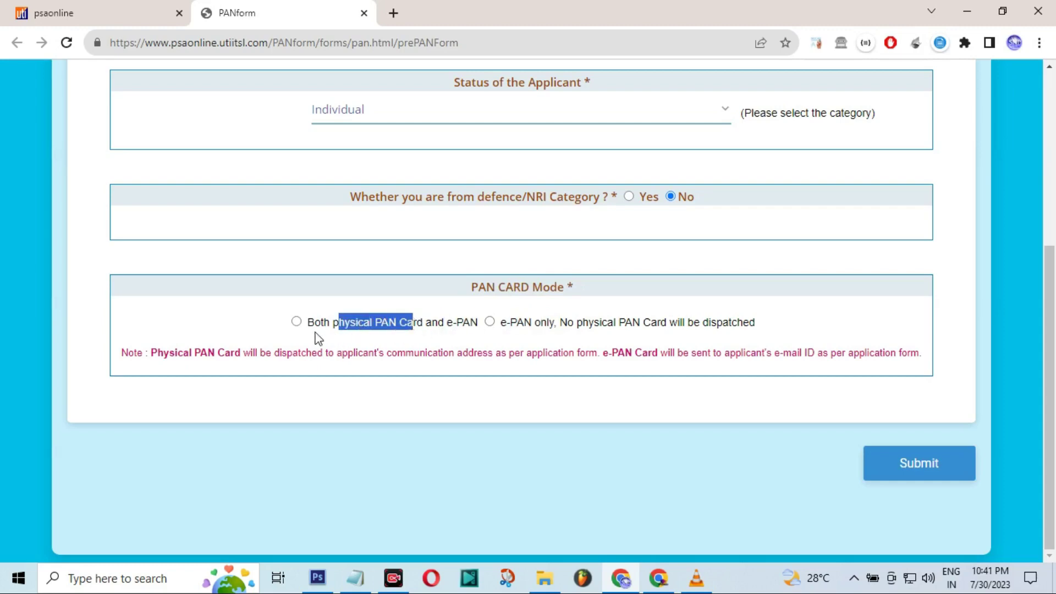
left_click(297, 322)
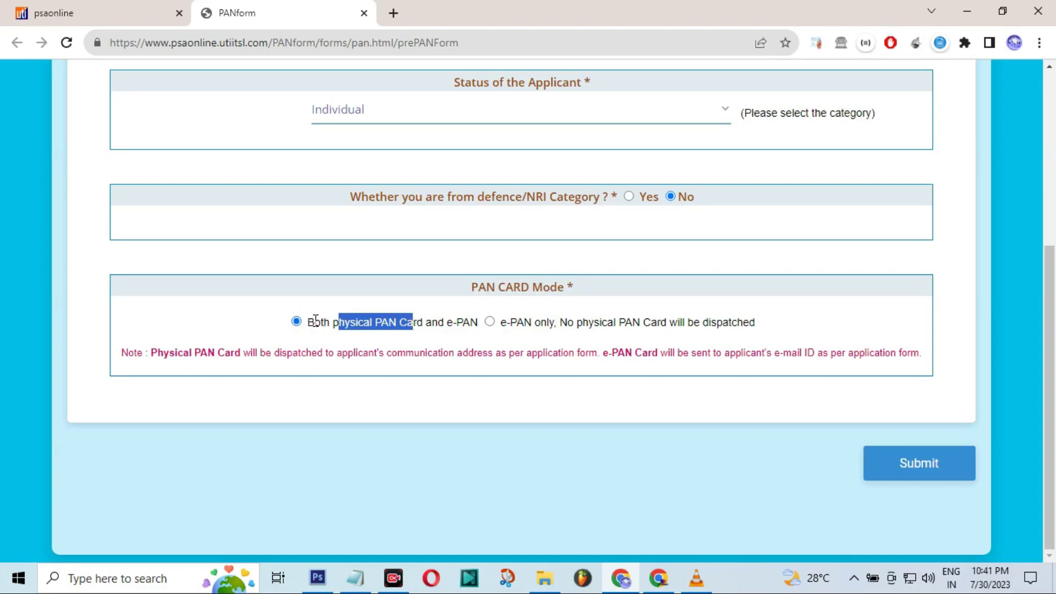
left_click(414, 352)
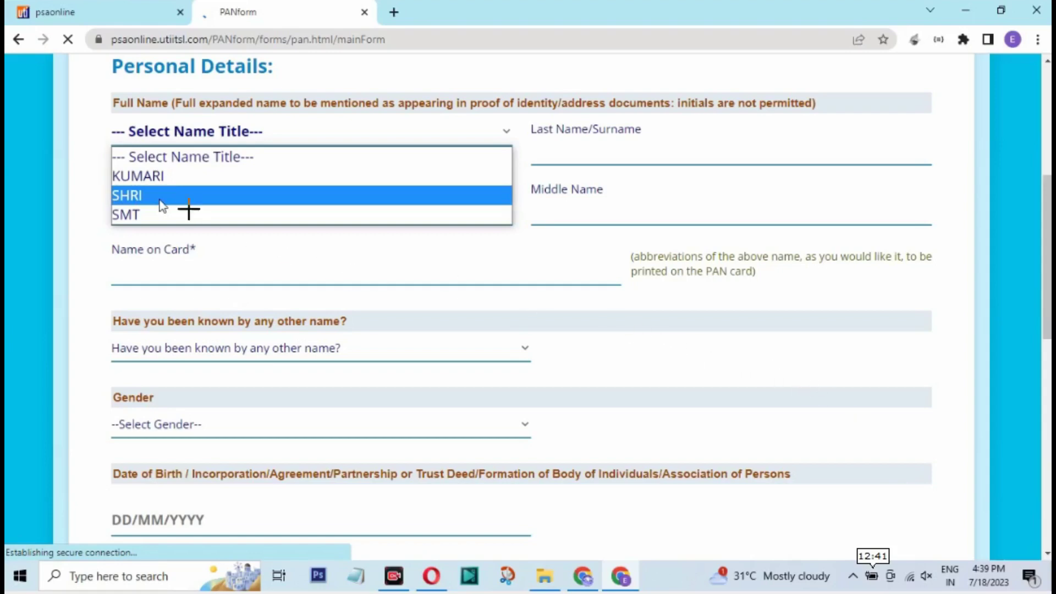
mouse_move(110, 112)
left_mouse_down()
mouse_move(264, 189)
mouse_move(448, 223)
left_mouse_up()
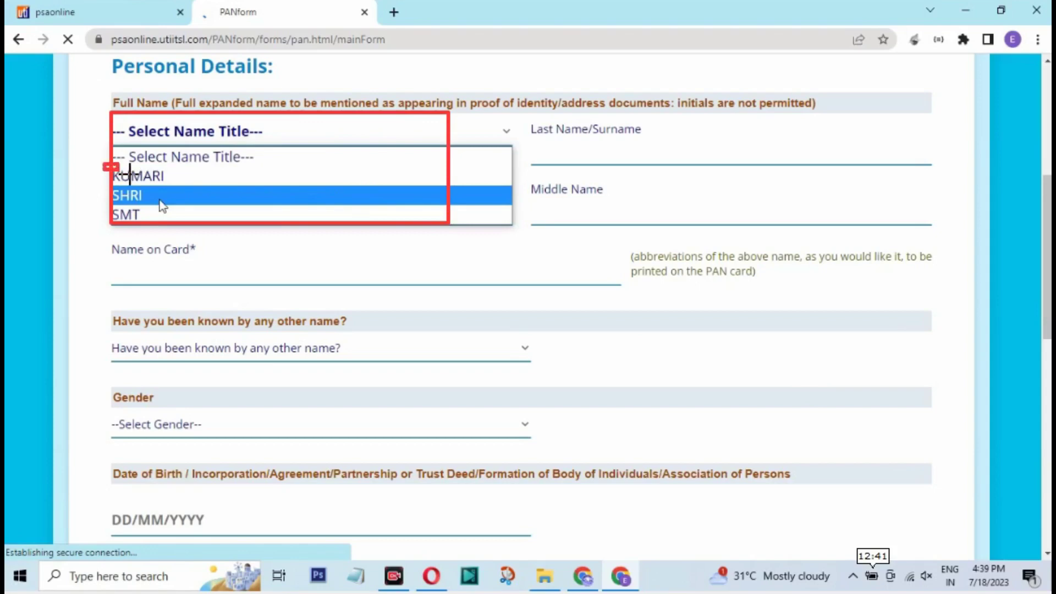
left_click_drag(104, 165, 176, 185)
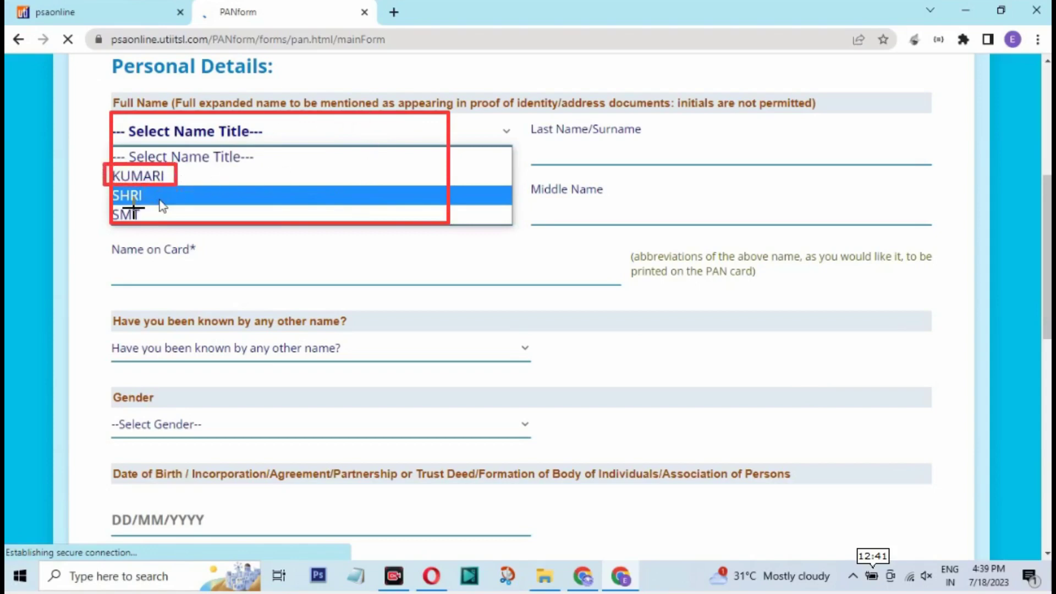
left_click_drag(106, 204, 143, 226)
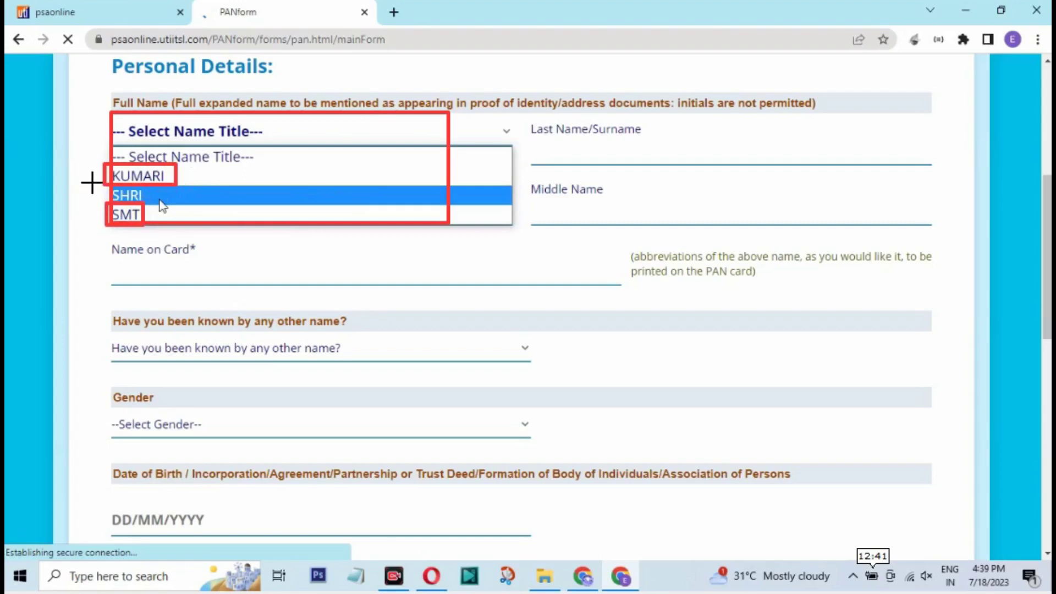
mouse_move(95, 185)
left_mouse_down()
mouse_move(118, 202)
mouse_move(157, 205)
left_mouse_up()
key("Escape")
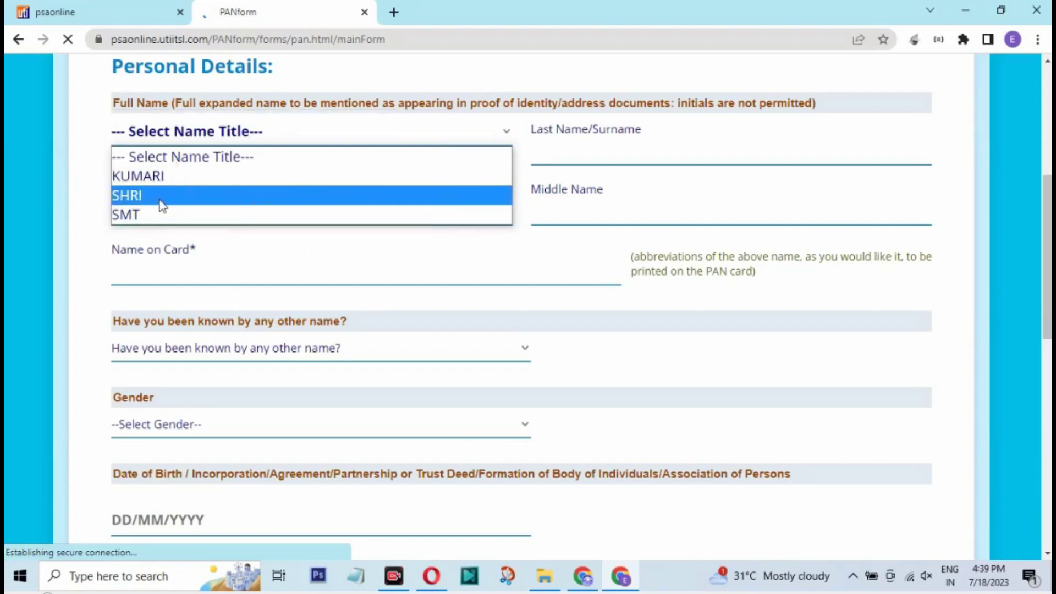
Select SHRI as the applicant's name title in the personal details.
left_click(160, 200)
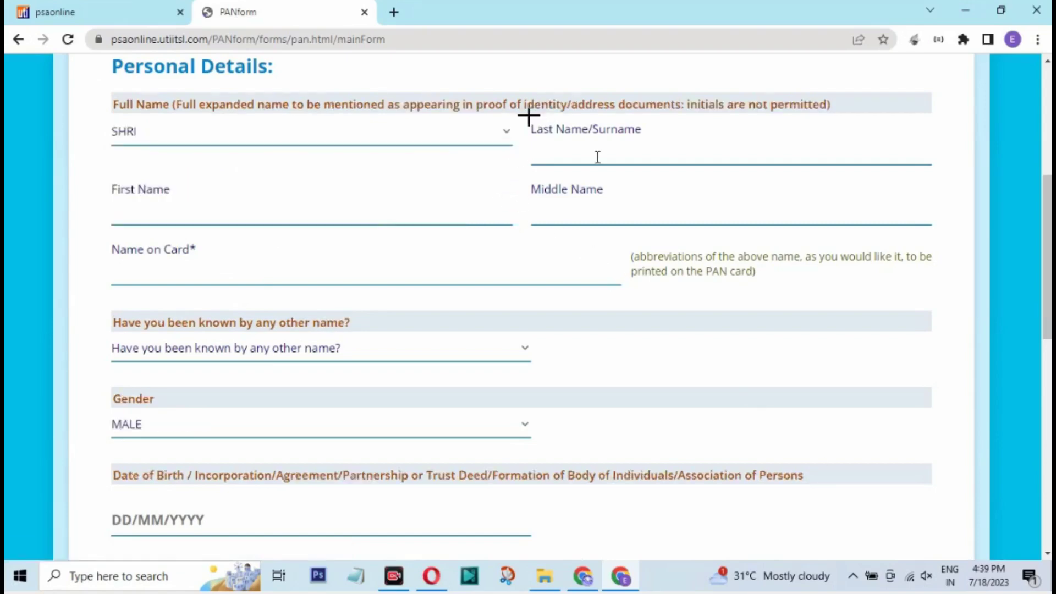
left_click_drag(527, 114, 650, 164)
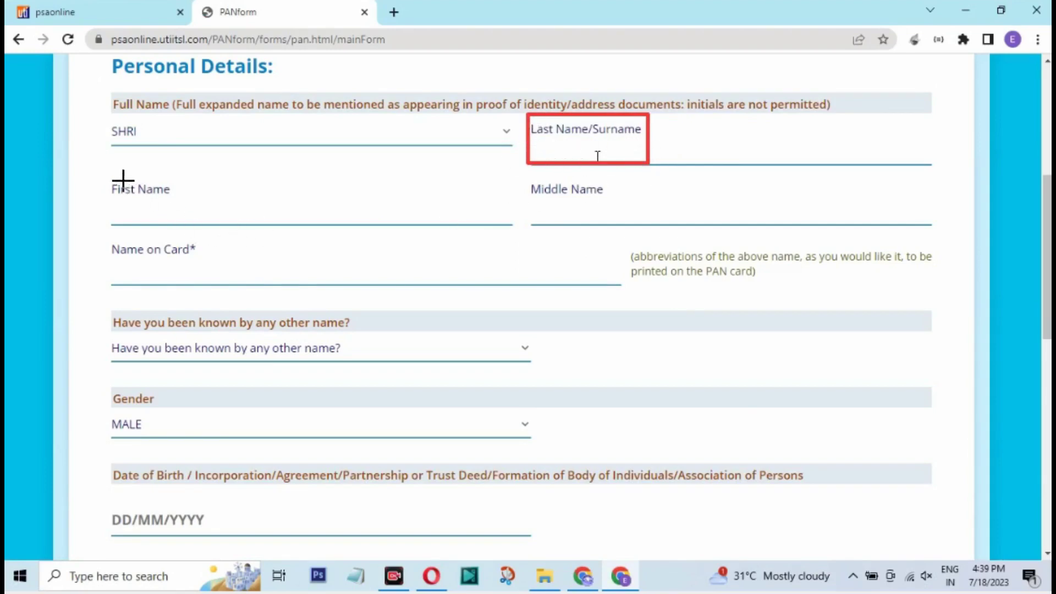
mouse_move(102, 177)
left_mouse_down()
mouse_move(151, 214)
mouse_move(197, 227)
left_mouse_up()
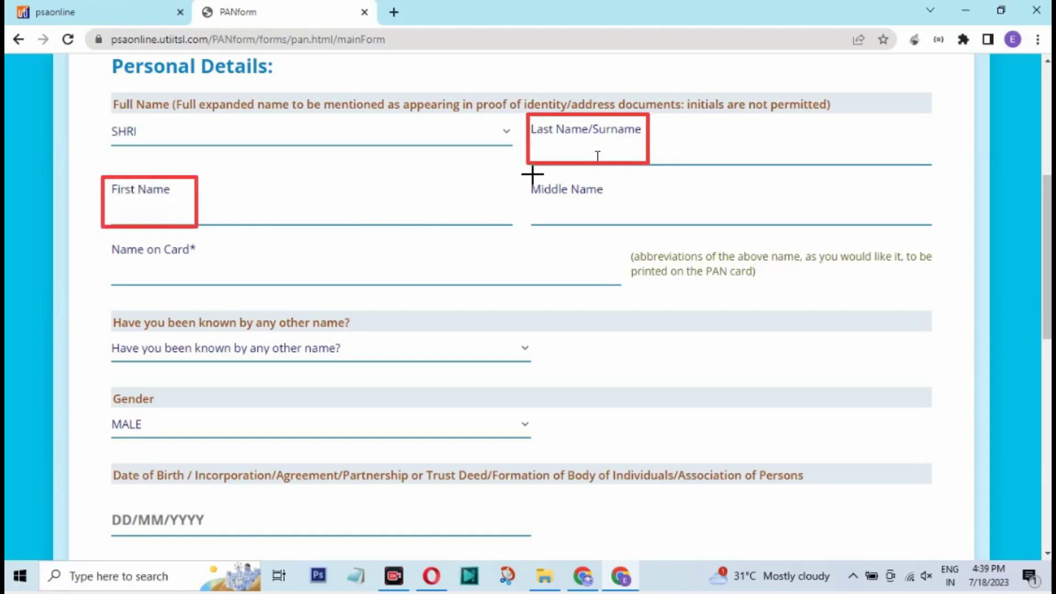
left_click_drag(529, 174, 631, 225)
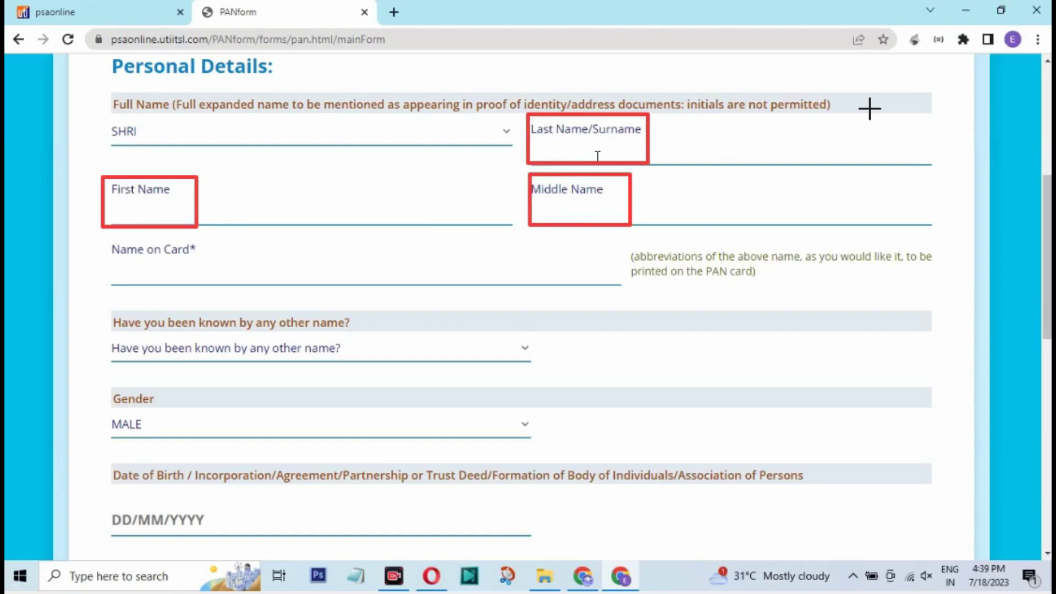
left_click_drag(104, 179, 172, 204)
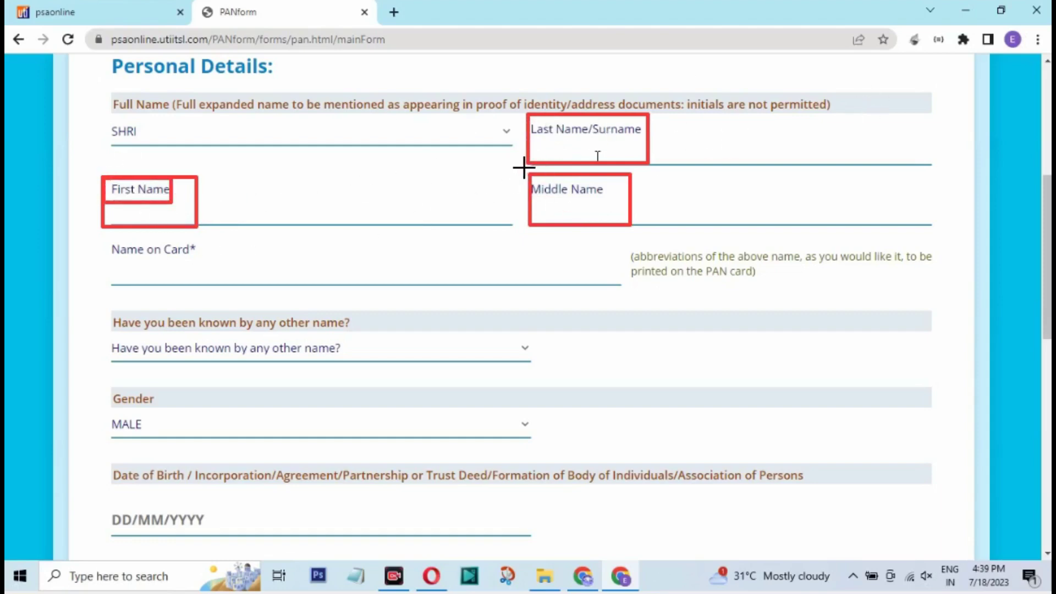
left_click_drag(521, 168, 631, 219)
left_click_drag(541, 191, 623, 220)
left_click_drag(137, 201, 191, 211)
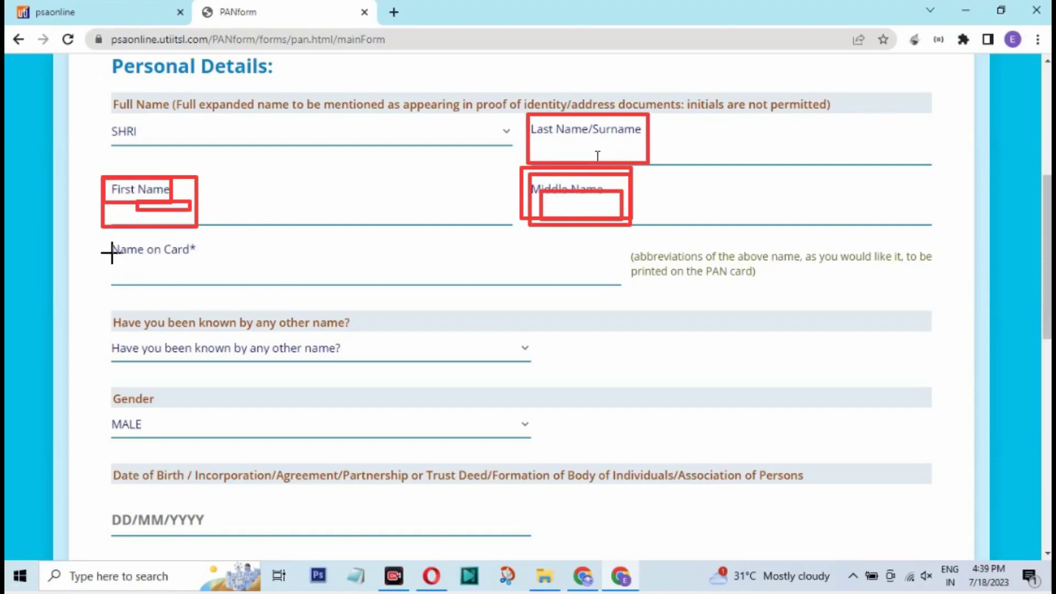
left_click_drag(108, 252, 516, 296)
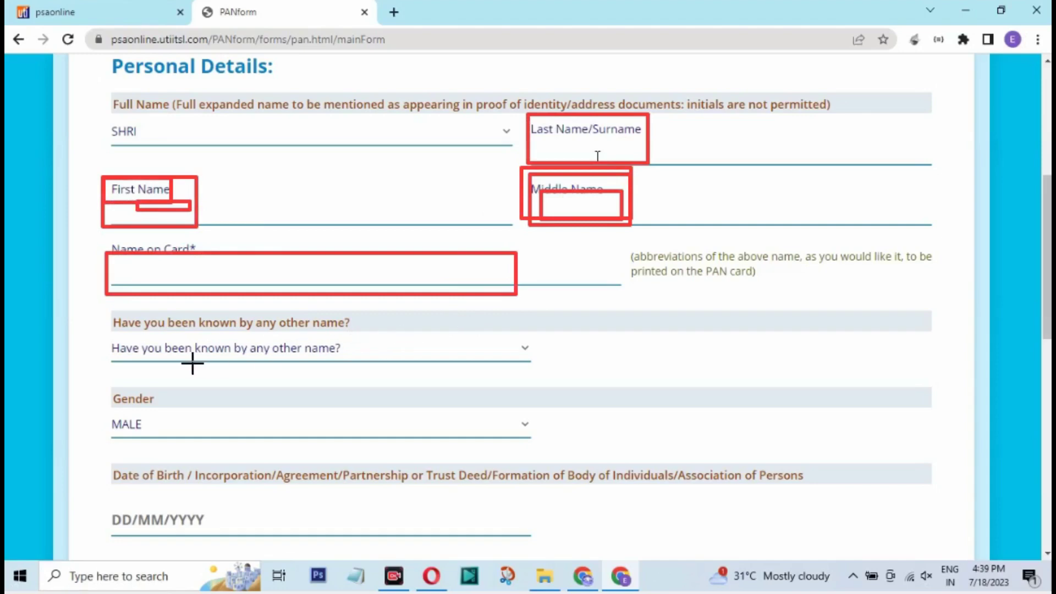
mouse_move(101, 336)
left_mouse_down()
mouse_move(209, 355)
mouse_move(474, 359)
left_mouse_up()
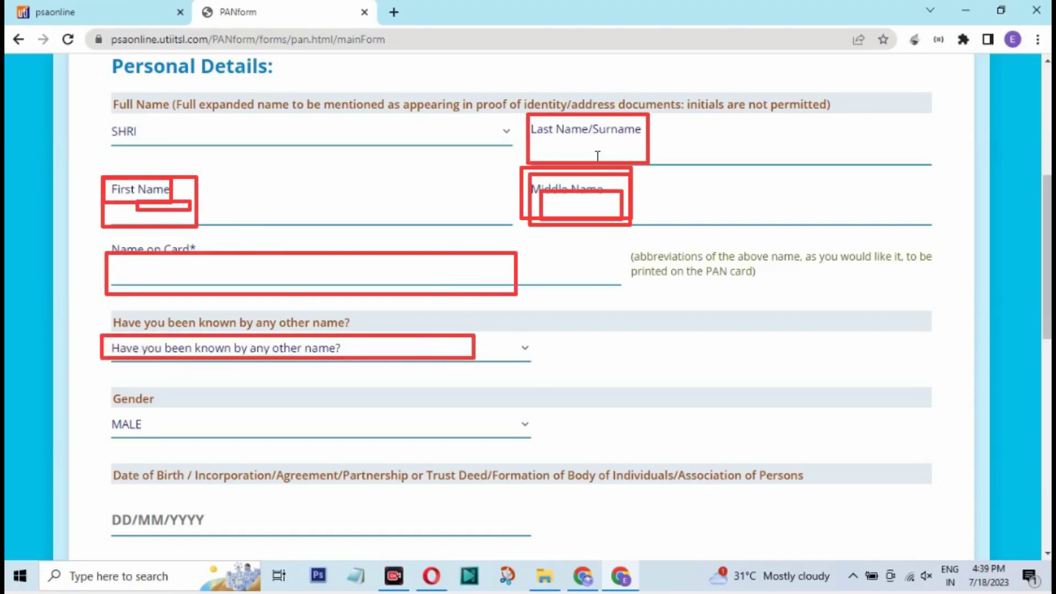
left_click(628, 518)
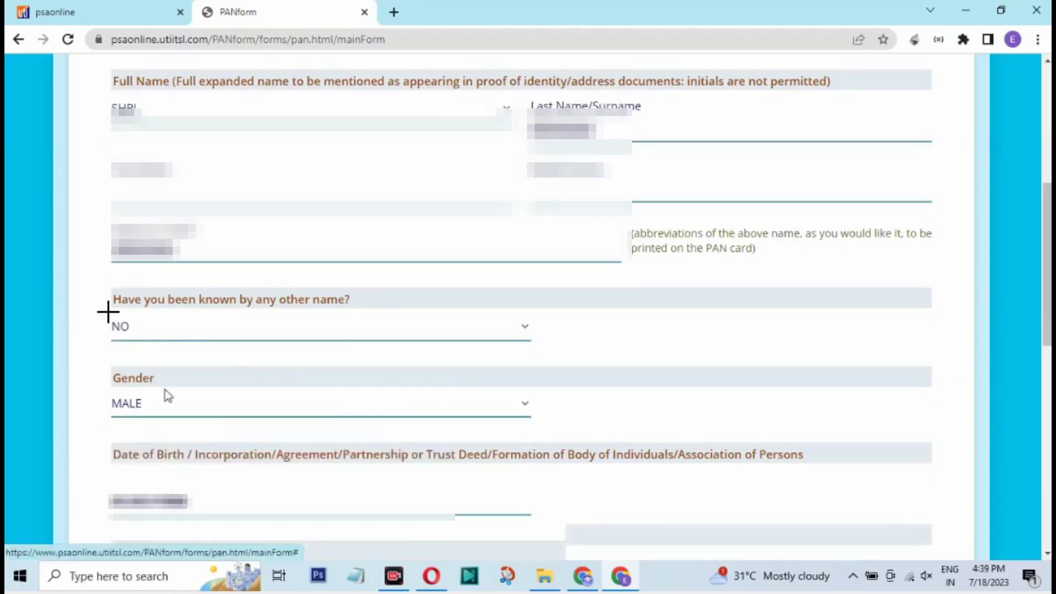
left_click_drag(98, 294, 381, 335)
left_click_drag(103, 371, 190, 425)
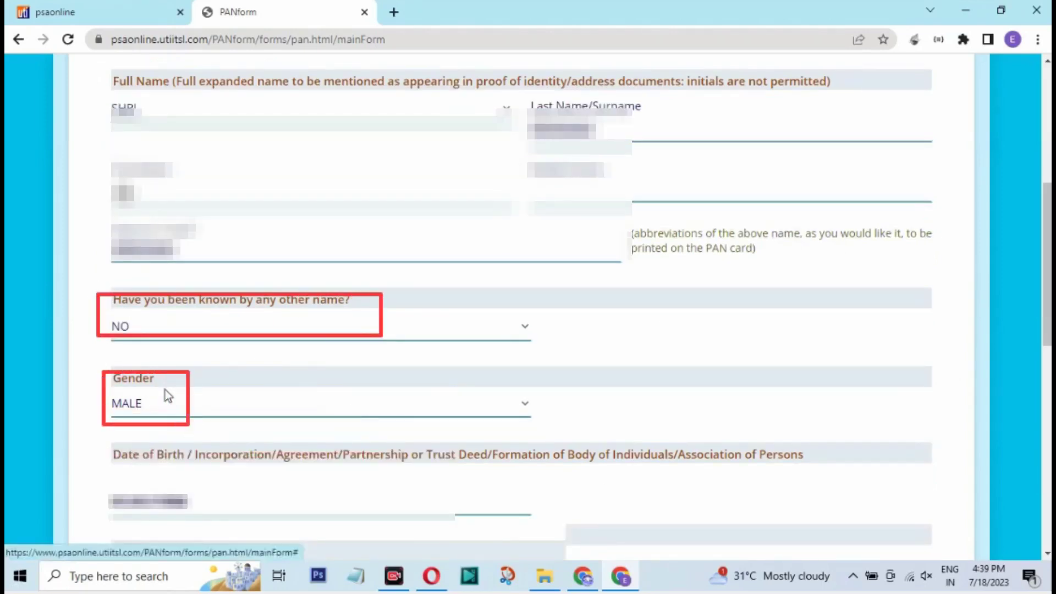
left_click_drag(90, 87, 178, 121)
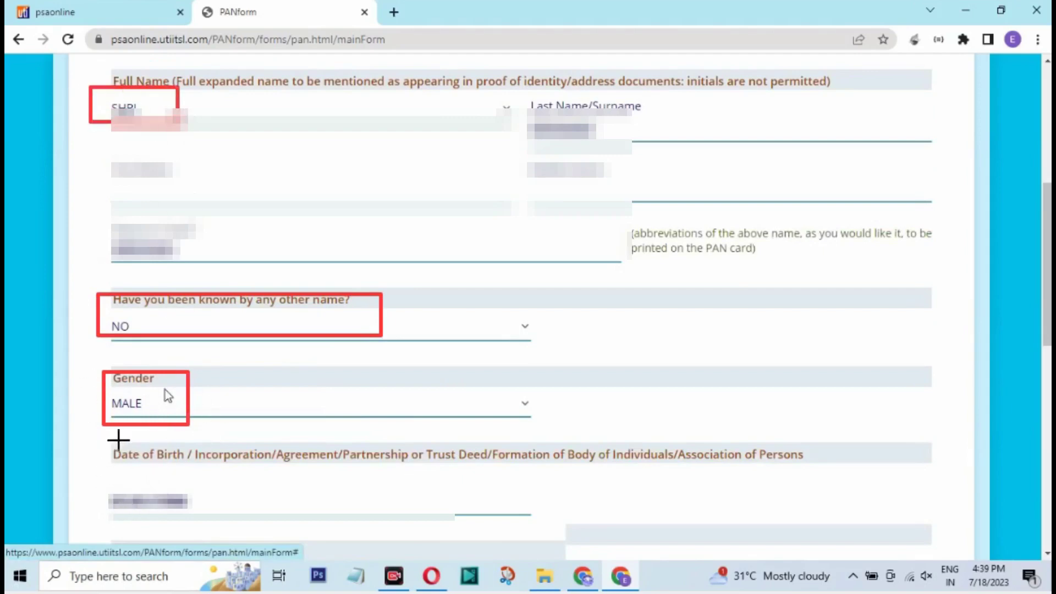
left_click_drag(108, 439, 192, 464)
mouse_move(94, 482)
left_mouse_down()
mouse_move(110, 500)
mouse_move(197, 512)
left_mouse_up()
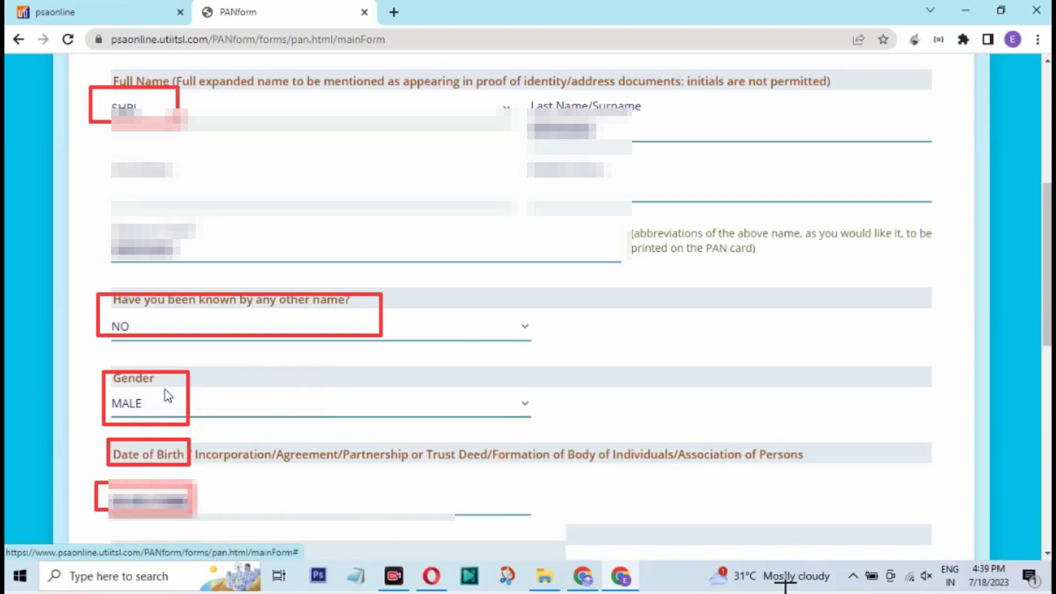
key("Escape")
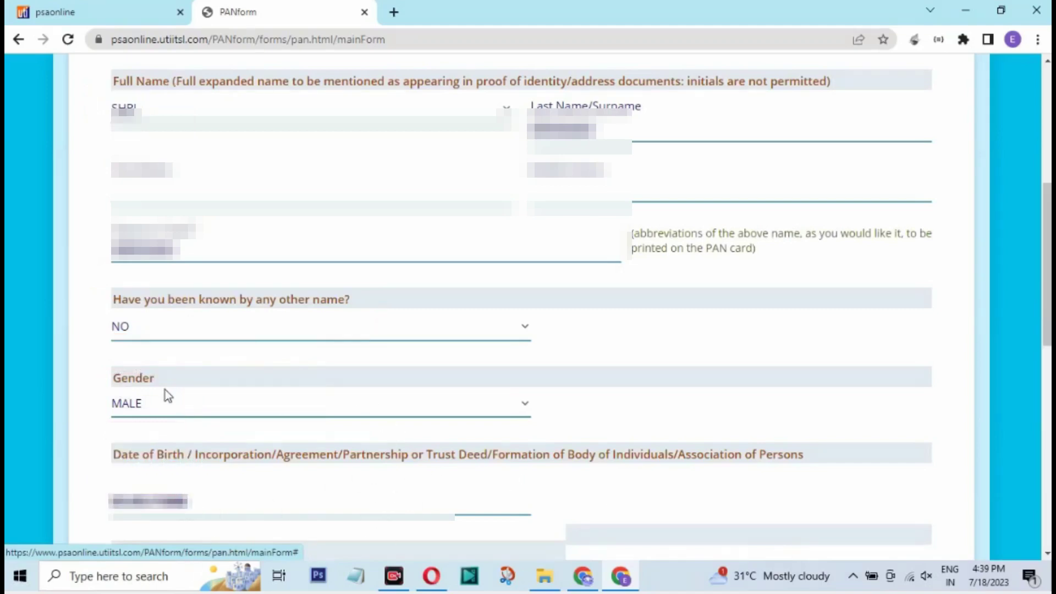
scroll(165, 390, "down", 10)
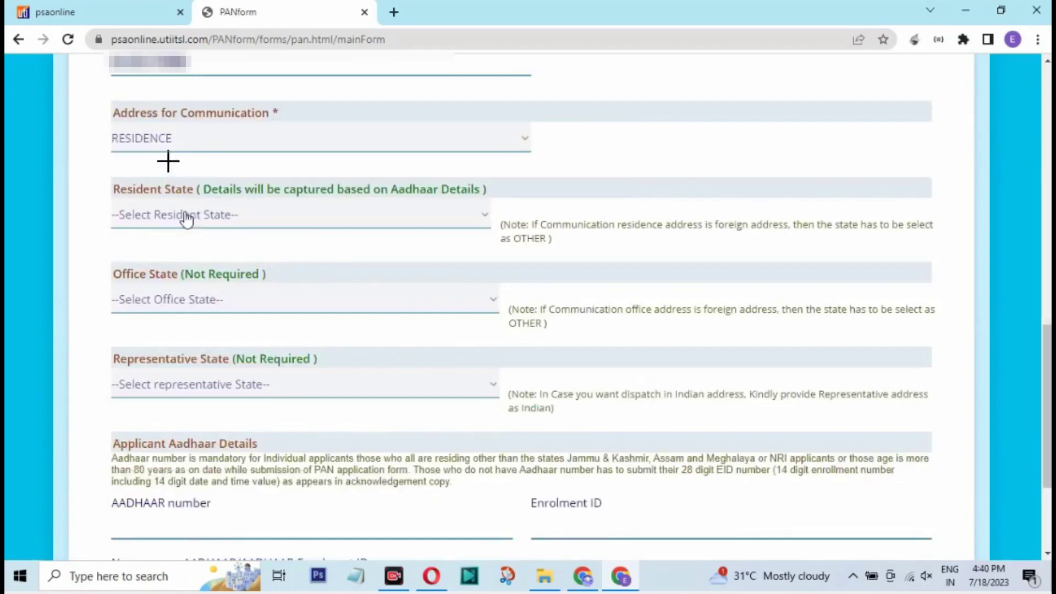
mouse_move(104, 104)
left_mouse_down()
mouse_move(401, 154)
mouse_move(540, 149)
left_mouse_up()
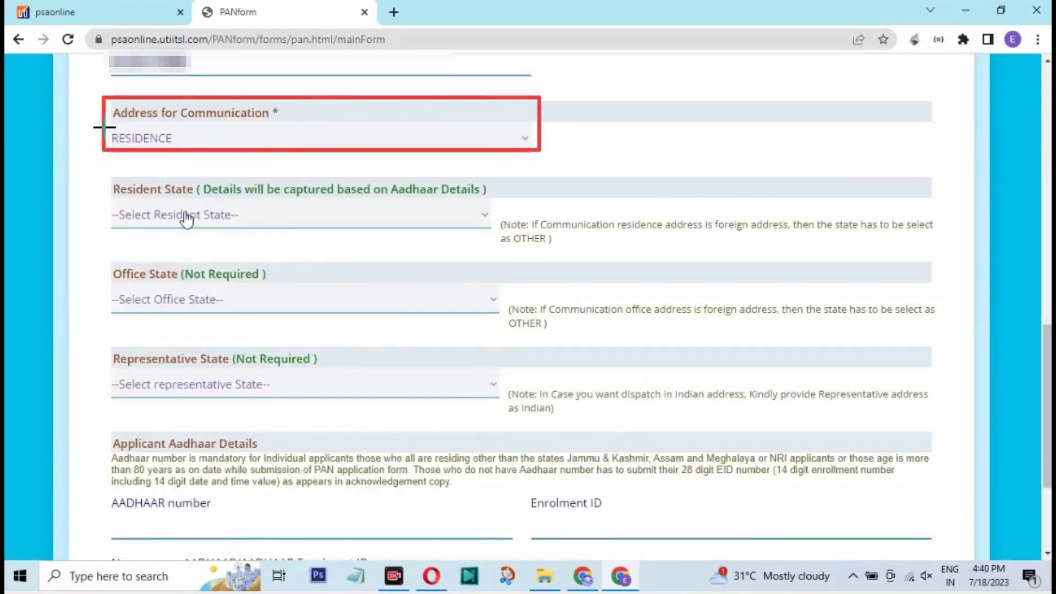
left_click_drag(104, 127, 183, 149)
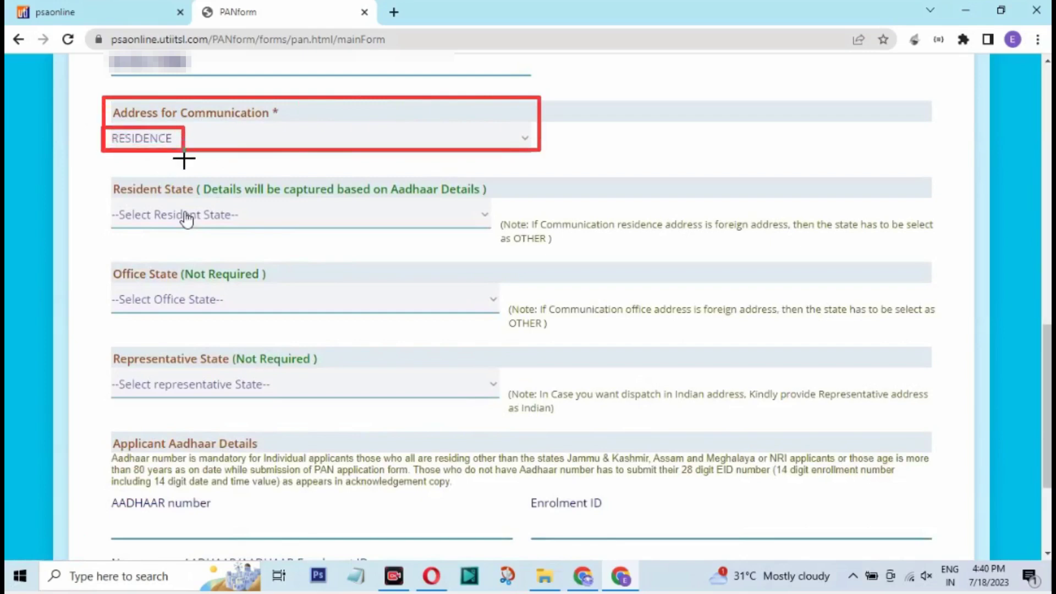
left_click_drag(105, 177, 191, 196)
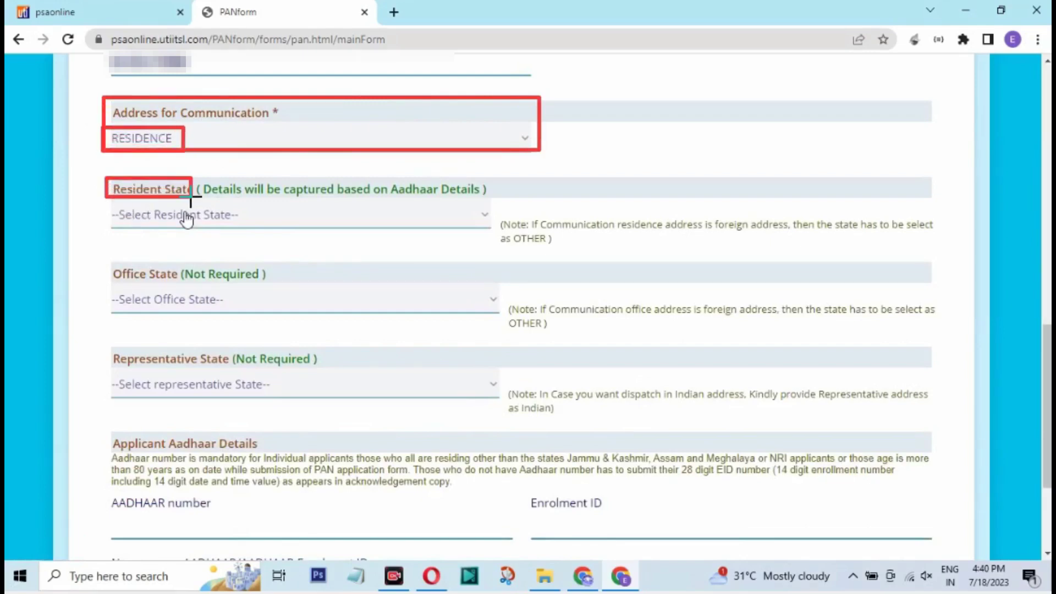
left_click_drag(110, 204, 273, 224)
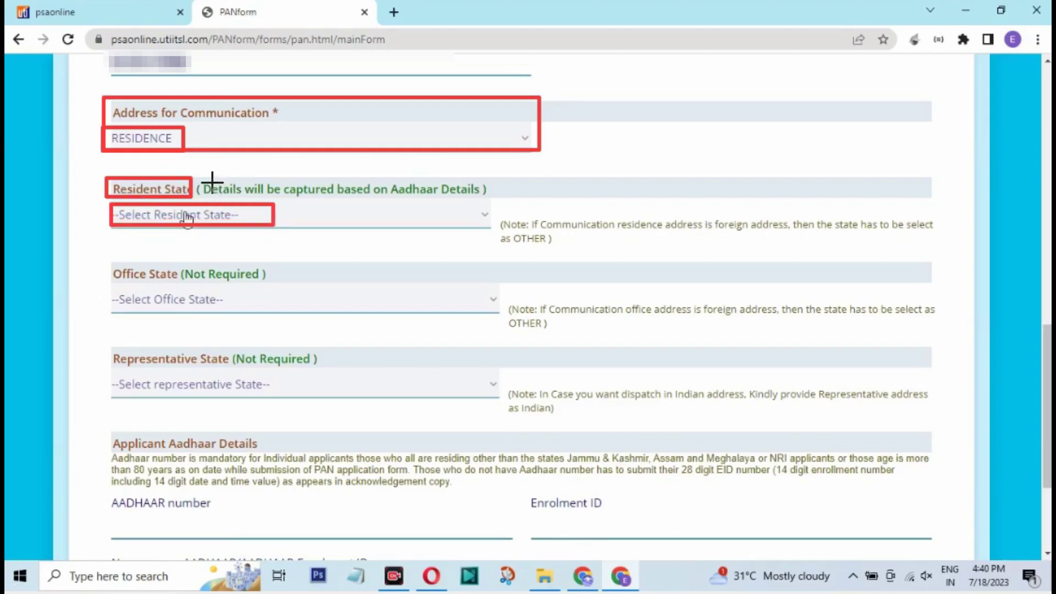
mouse_move(195, 177)
left_mouse_down()
mouse_move(231, 201)
mouse_move(491, 204)
left_mouse_up()
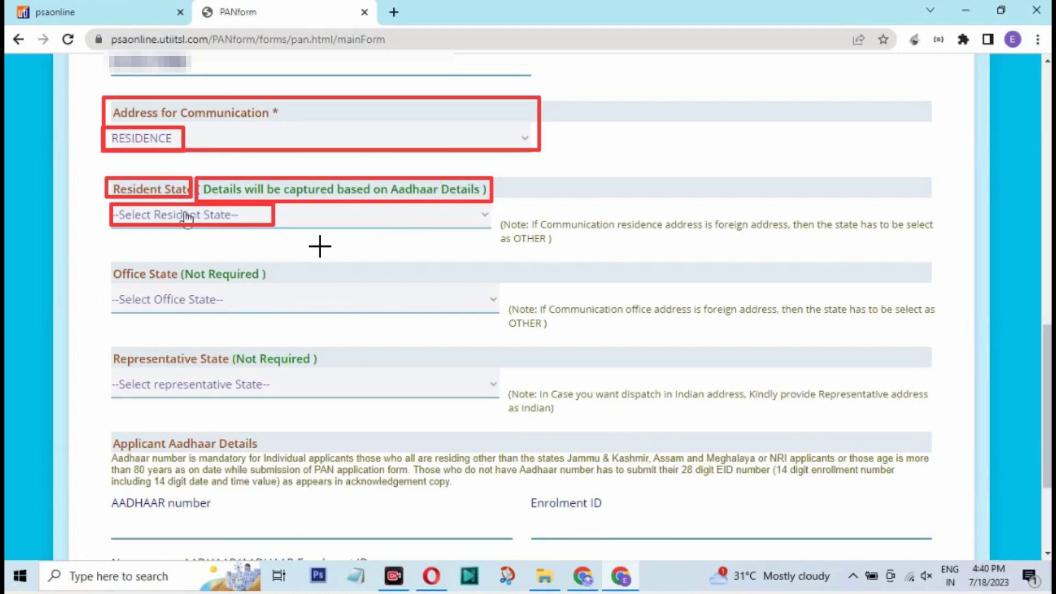
mouse_move(180, 262)
left_mouse_down()
mouse_move(220, 281)
mouse_move(268, 282)
left_mouse_up()
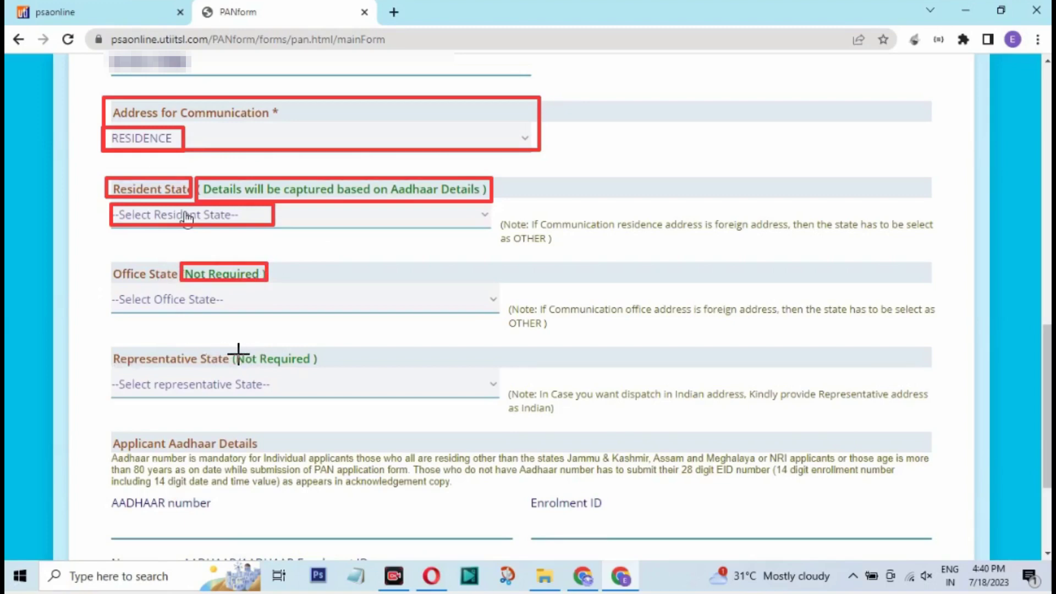
left_click_drag(233, 350, 322, 367)
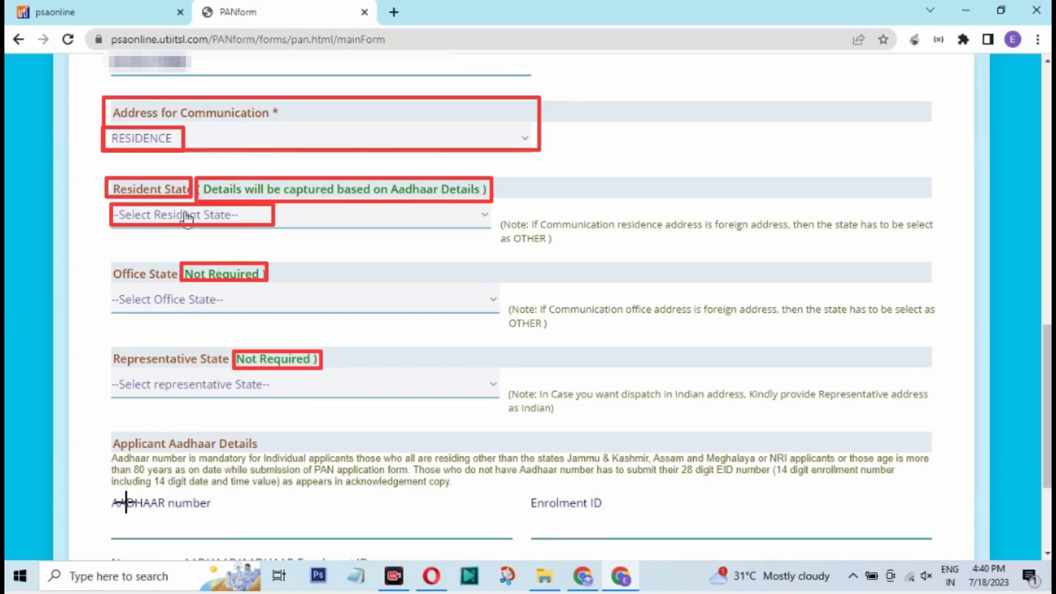
mouse_move(105, 494)
left_mouse_down()
mouse_move(234, 538)
mouse_move(368, 542)
left_mouse_up()
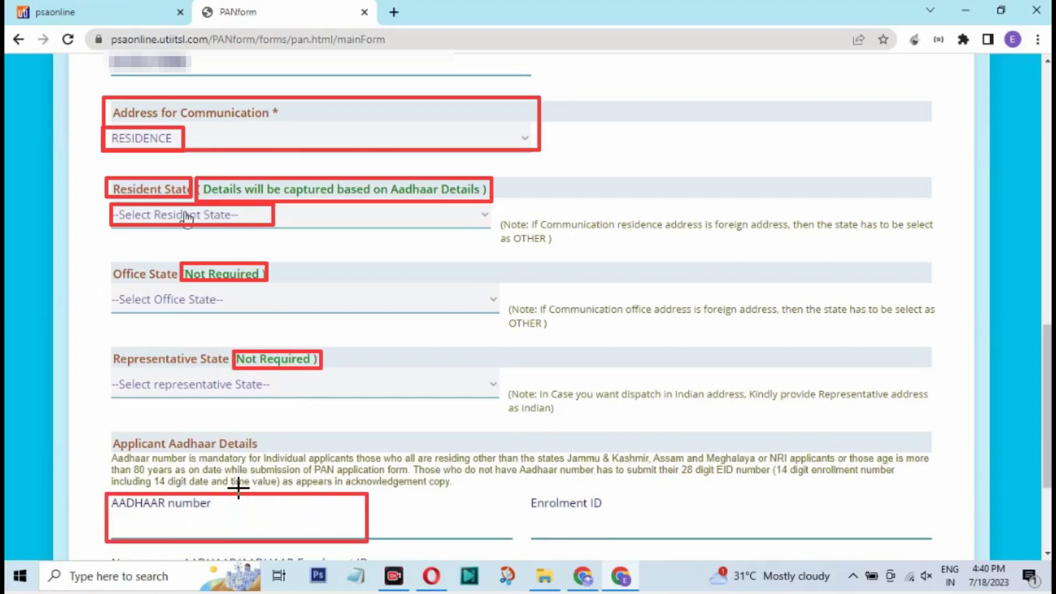
left_click_drag(104, 433, 290, 455)
mouse_move(88, 488)
left_mouse_down()
mouse_move(254, 530)
mouse_move(370, 539)
left_mouse_up()
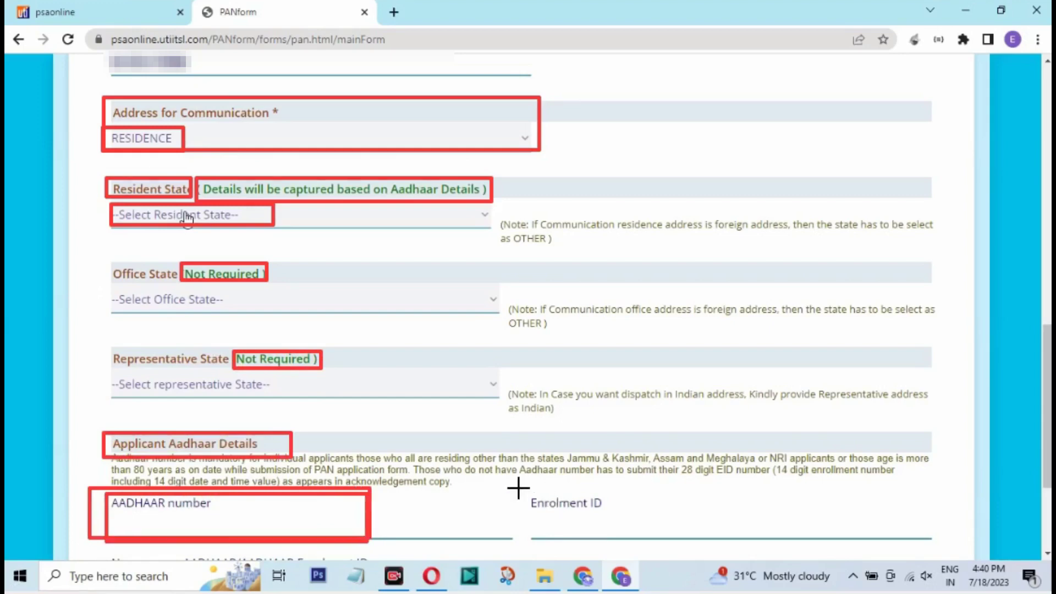
left_click_drag(518, 488, 671, 532)
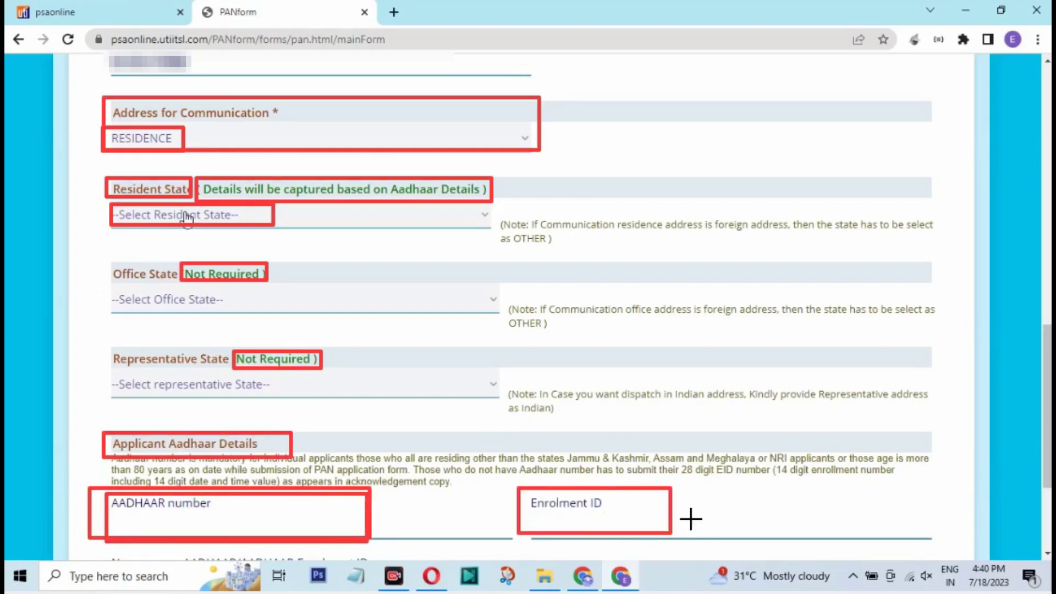
left_click_drag(98, 493, 343, 534)
key("Escape")
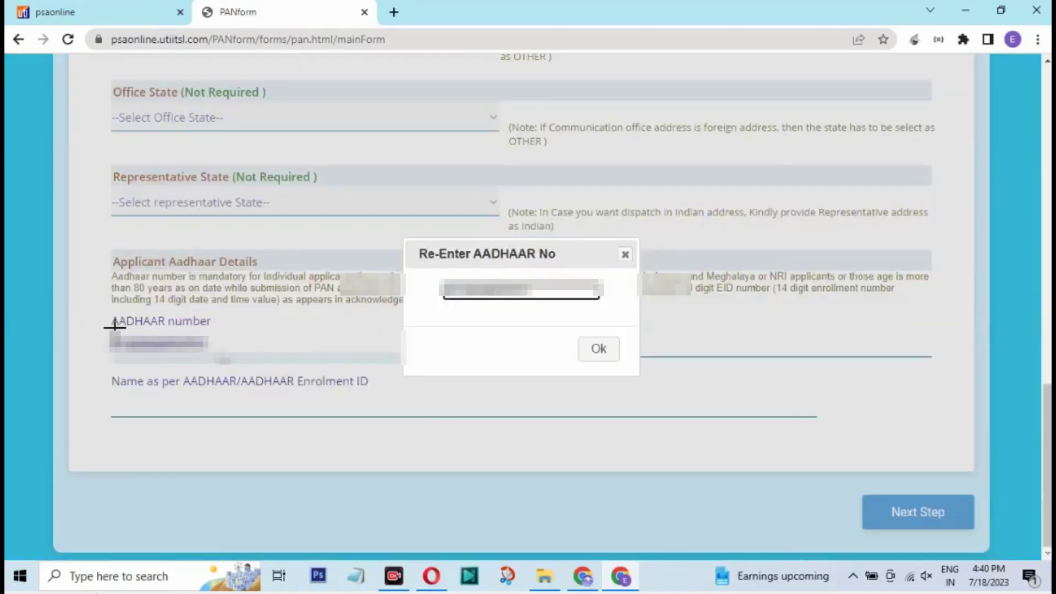
left_click_drag(97, 318, 231, 363)
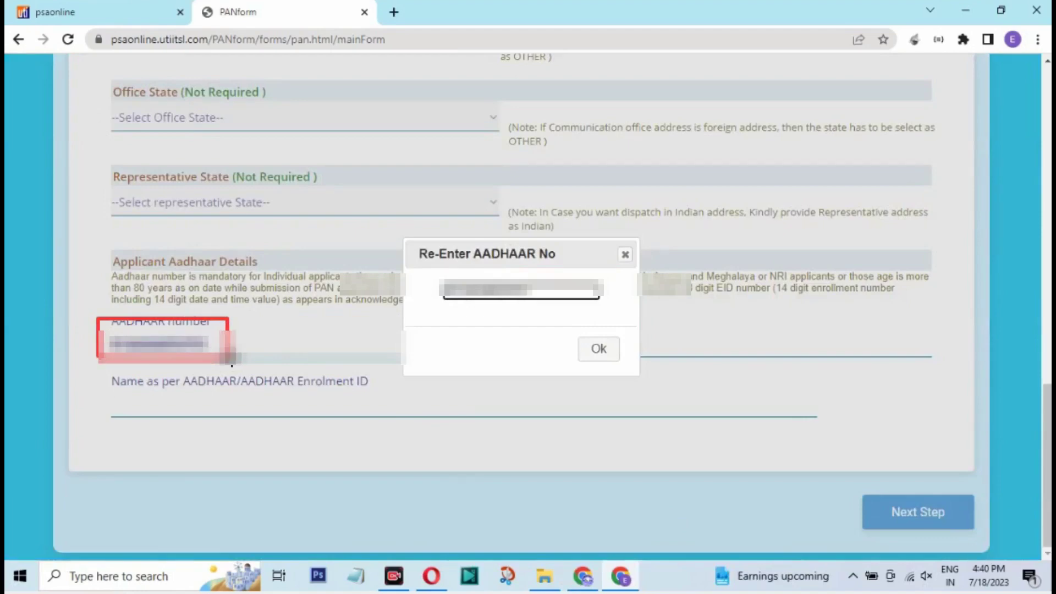
left_click_drag(410, 248, 614, 307)
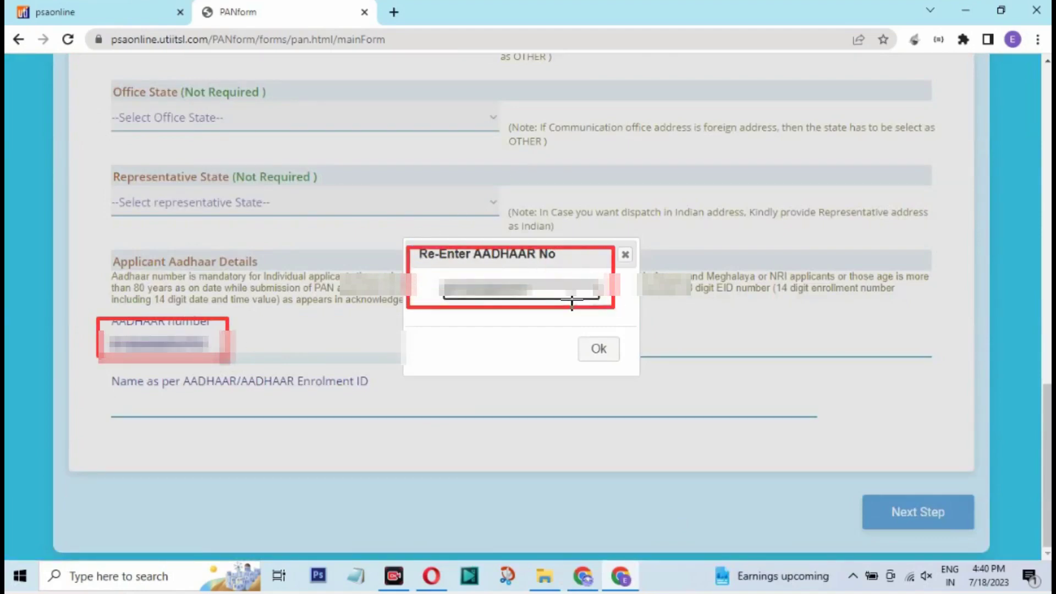
mouse_move(434, 273)
left_mouse_down()
mouse_move(565, 306)
mouse_move(628, 363)
left_mouse_up()
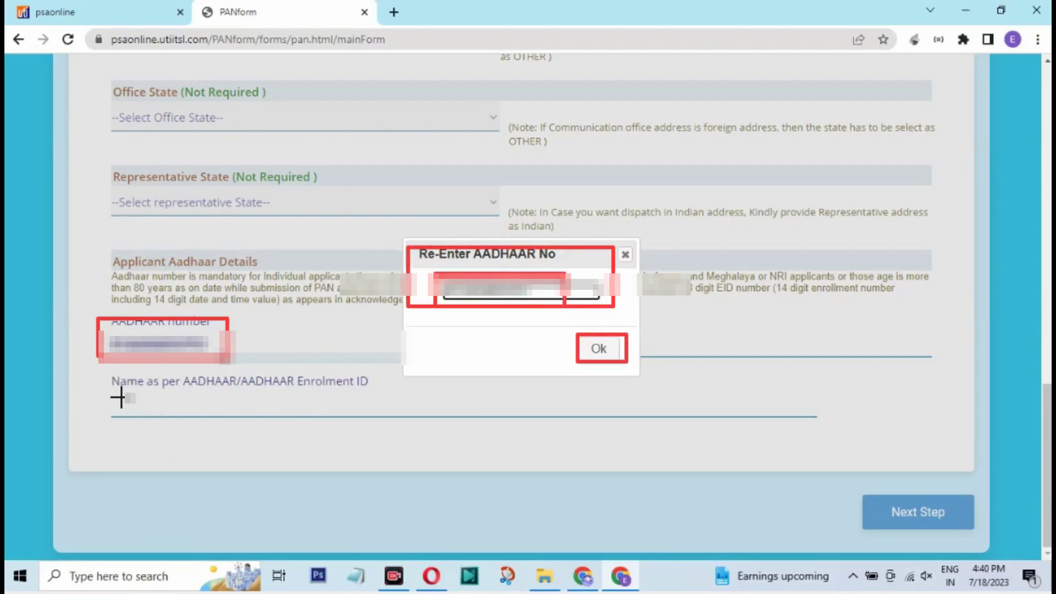
mouse_move(103, 388)
left_mouse_down()
mouse_move(148, 408)
mouse_move(376, 414)
left_mouse_up()
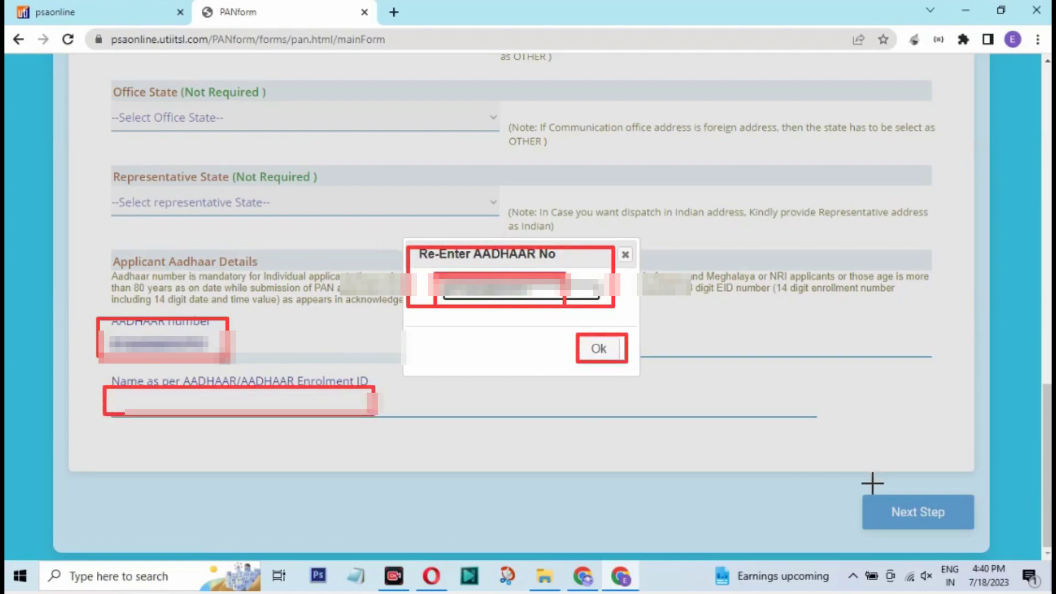
left_click_drag(870, 489, 958, 533)
key("Escape")
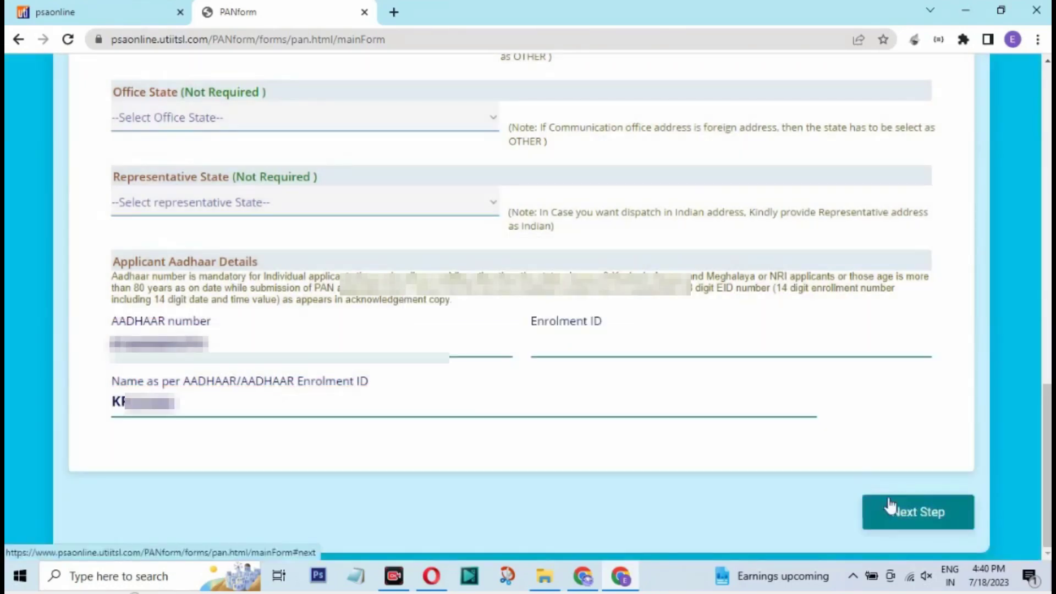
Proceed from the completed personal details to the Document Details section of the Documents & Payment stage.
left_click(891, 505)
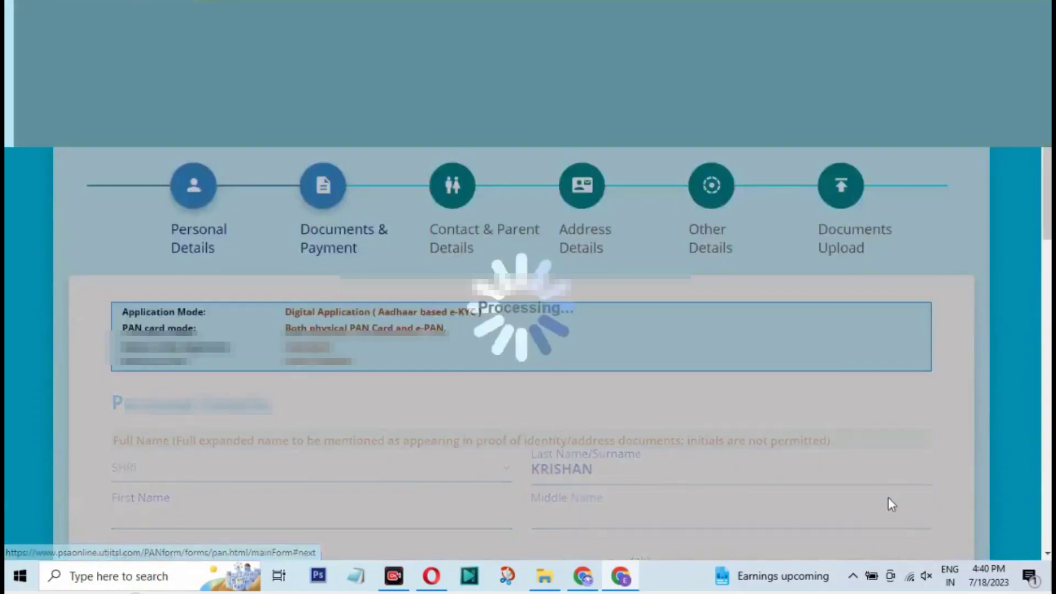
scroll(560, 363, "down", 5)
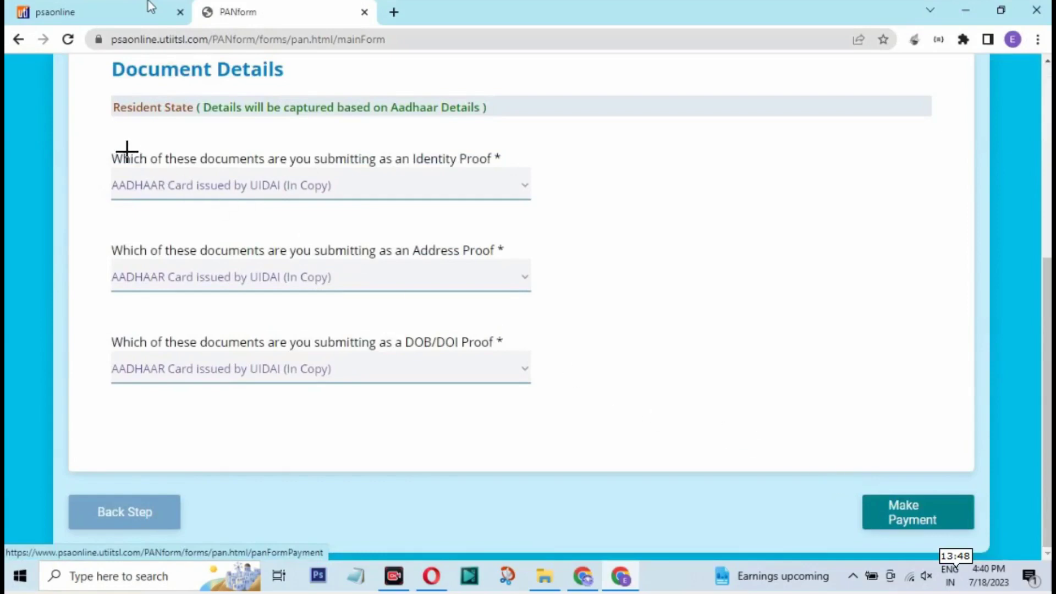
left_click_drag(401, 148, 489, 189)
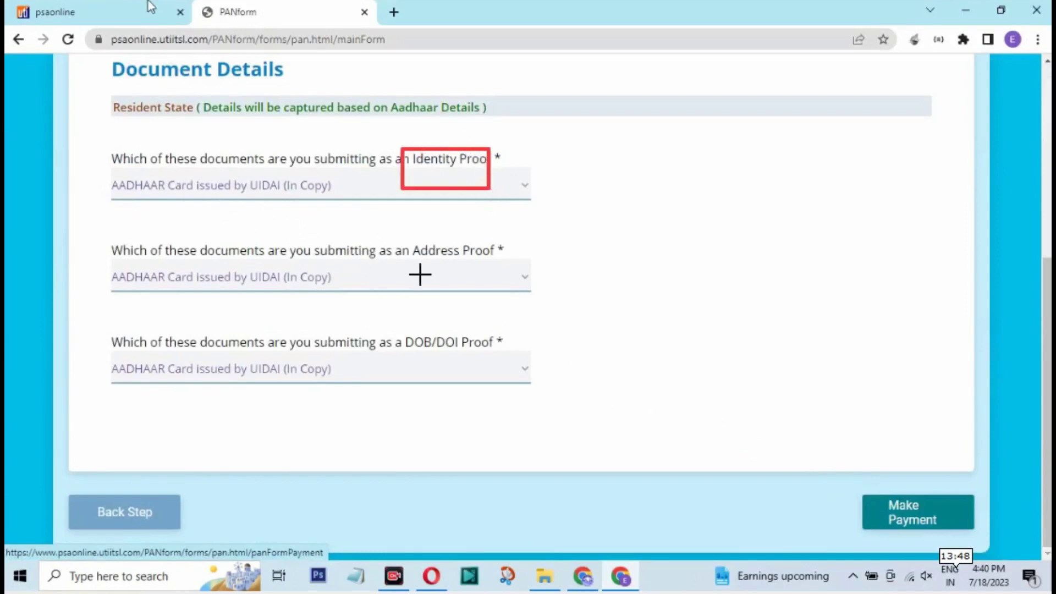
left_click_drag(409, 236, 450, 246)
left_click_drag(545, 273, 549, 273)
left_click_drag(402, 336, 532, 364)
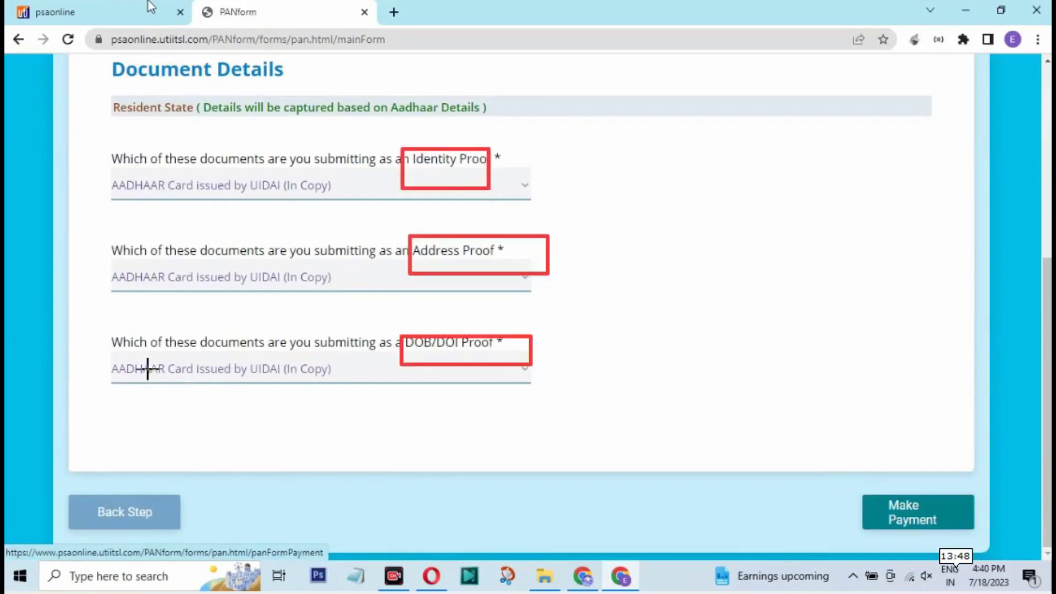
left_click_drag(134, 370, 241, 384)
left_click_drag(130, 269, 233, 296)
left_click_drag(122, 199, 228, 207)
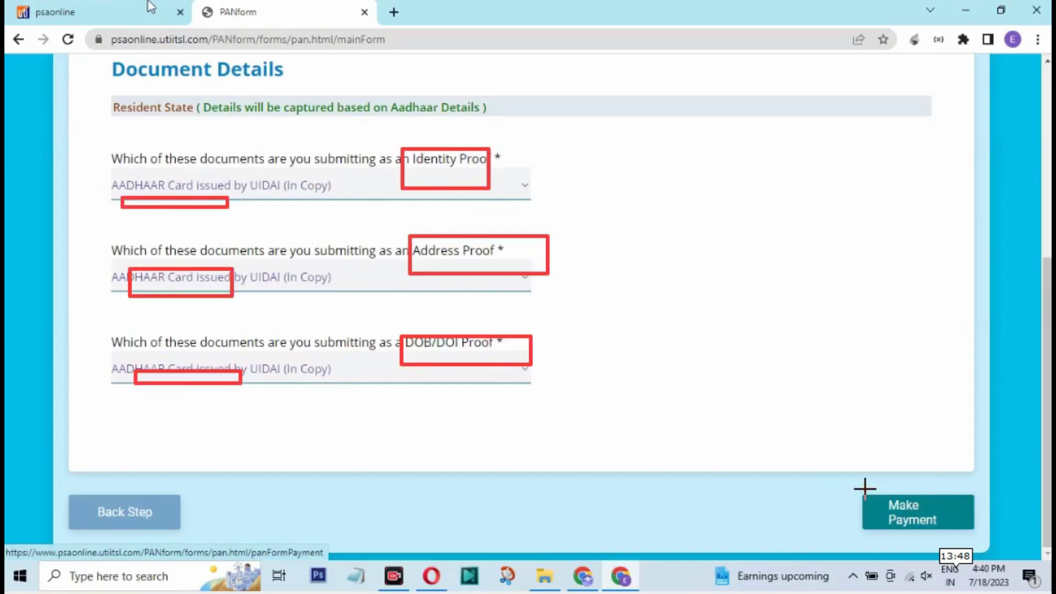
left_click_drag(865, 488, 975, 535)
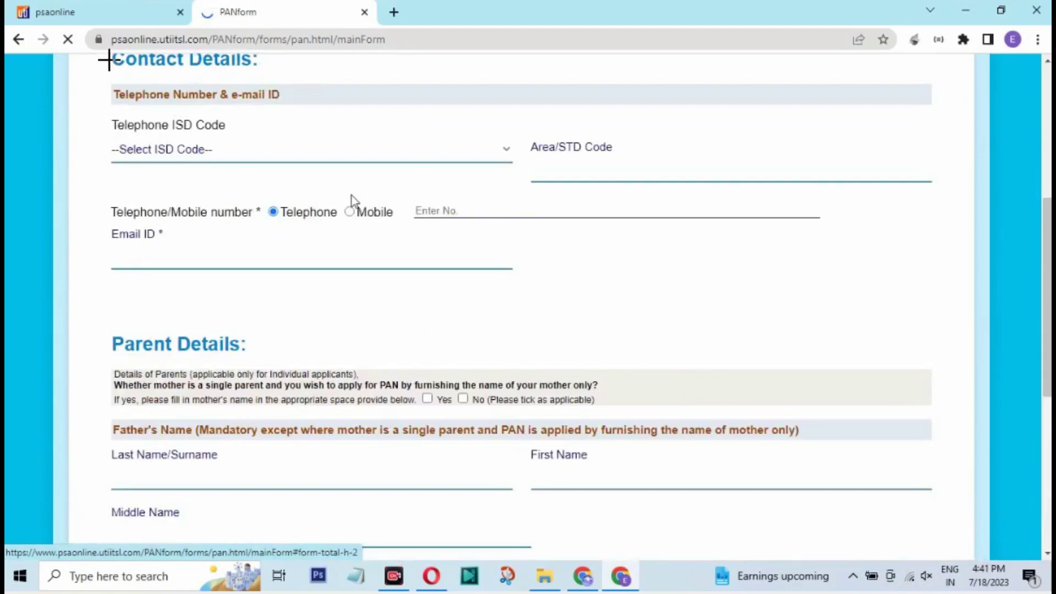
mouse_move(106, 49)
left_mouse_down()
mouse_move(401, 219)
mouse_move(809, 299)
mouse_move(965, 311)
left_mouse_up()
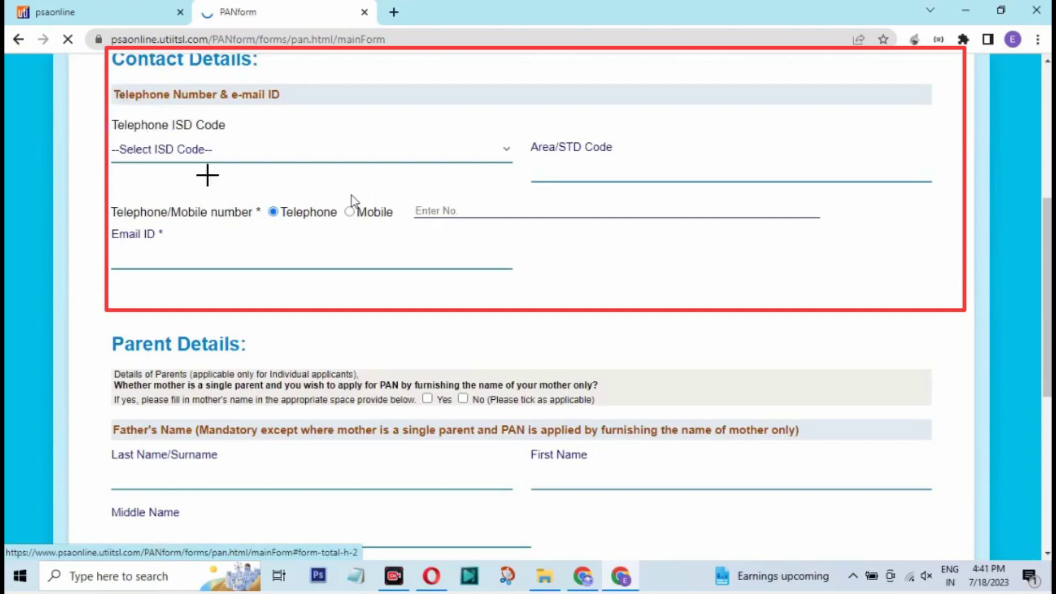
mouse_move(107, 113)
left_mouse_down()
mouse_move(359, 163)
mouse_move(746, 182)
left_mouse_up()
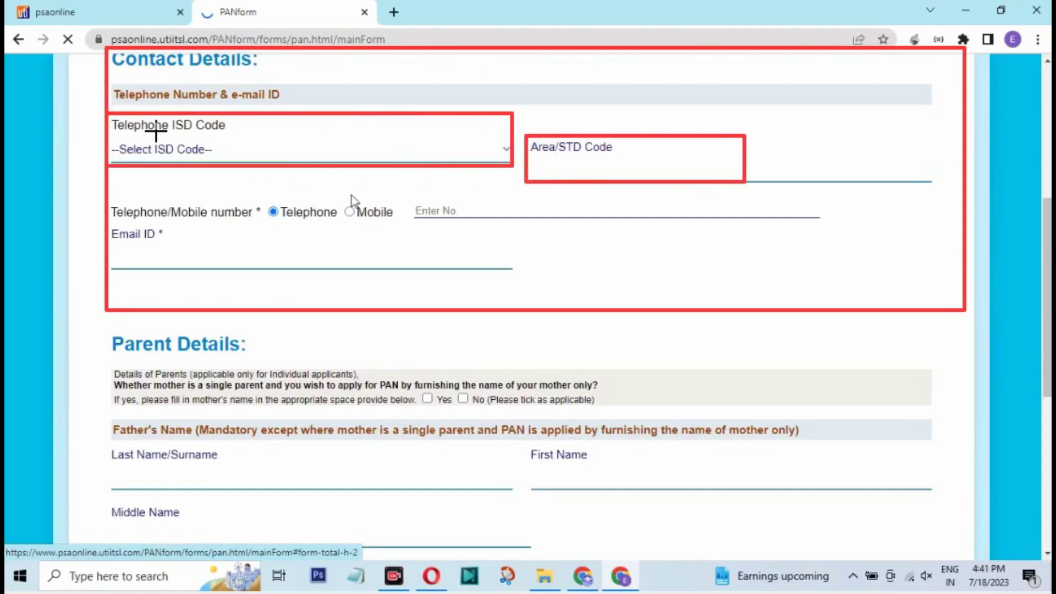
left_click_drag(106, 141, 272, 164)
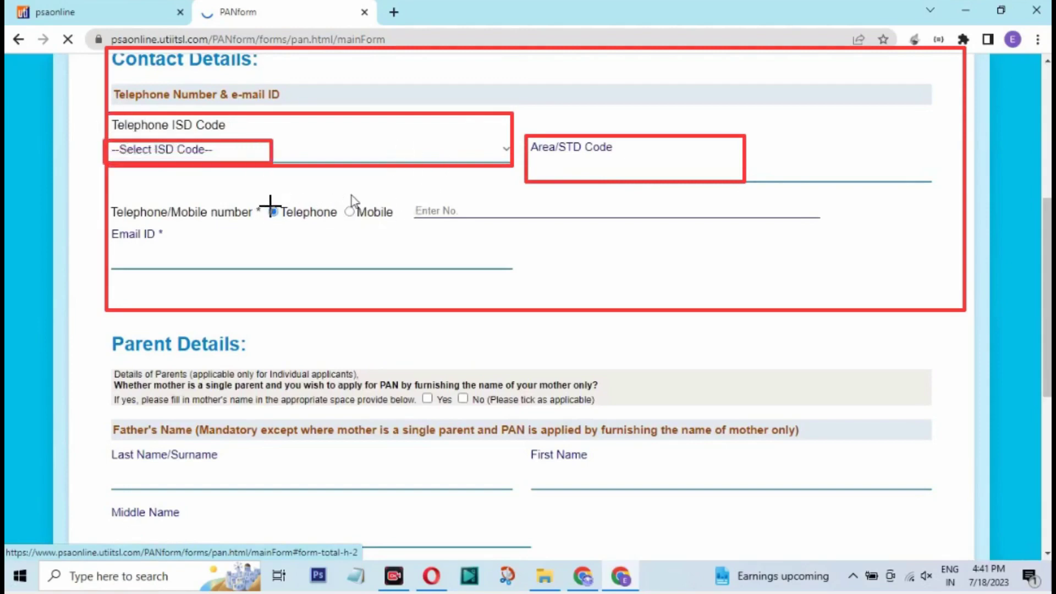
mouse_move(271, 201)
left_mouse_down()
mouse_move(307, 220)
mouse_move(395, 215)
mouse_move(365, 228)
left_mouse_up()
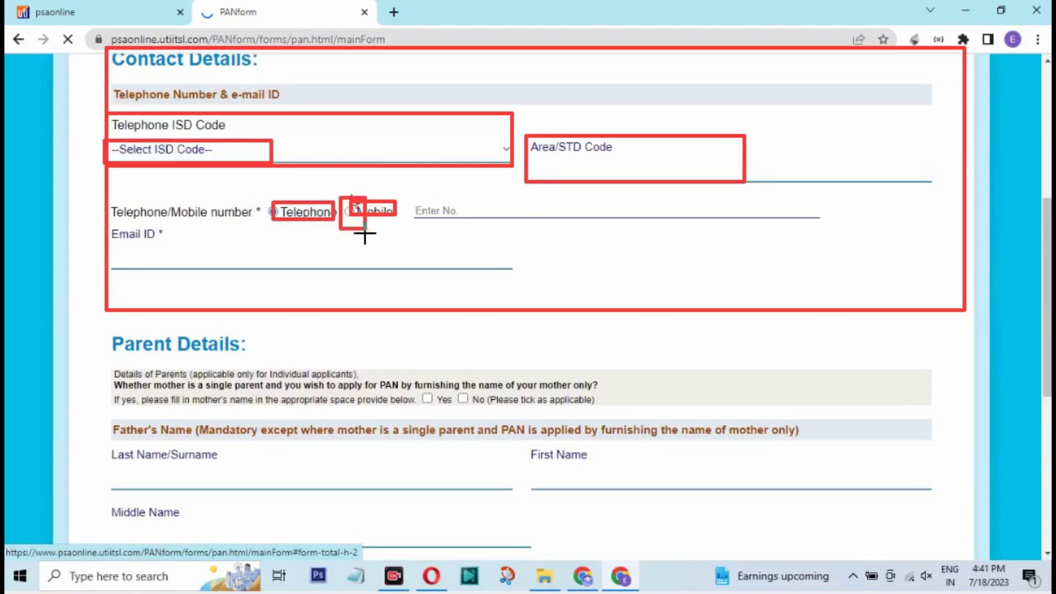
left_click_drag(414, 197, 661, 223)
left_click_drag(108, 227, 178, 240)
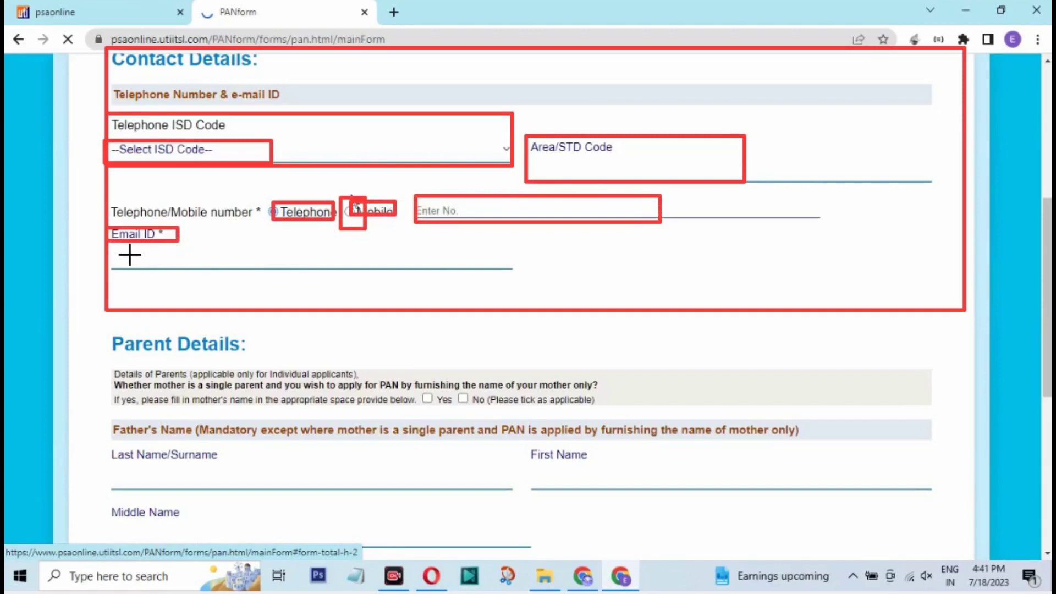
left_click_drag(110, 249, 406, 274)
key("Escape")
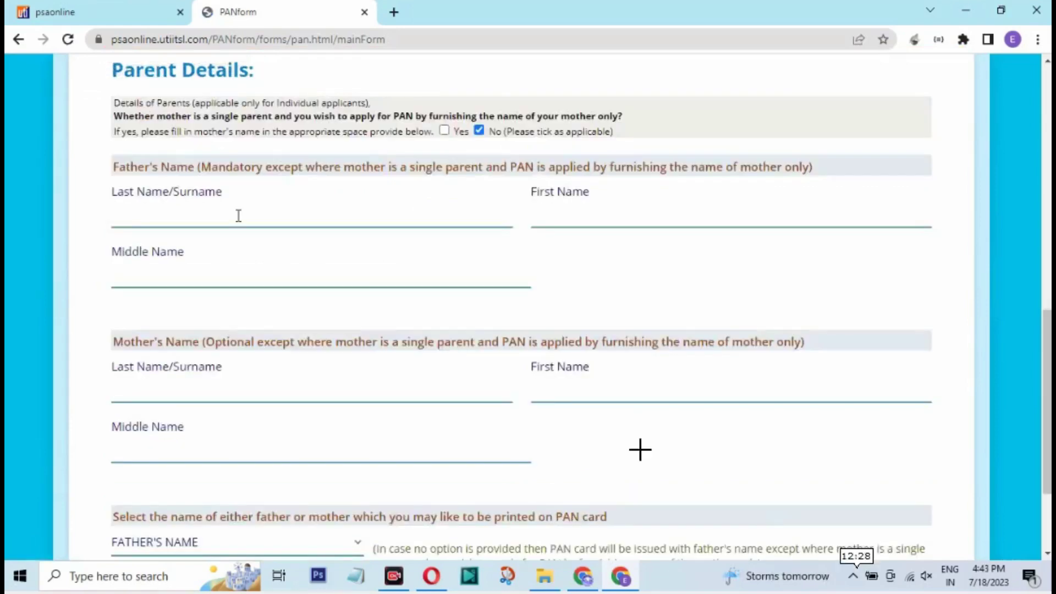
mouse_move(82, 50)
left_mouse_down()
mouse_move(253, 231)
mouse_move(545, 389)
mouse_move(954, 540)
left_mouse_up()
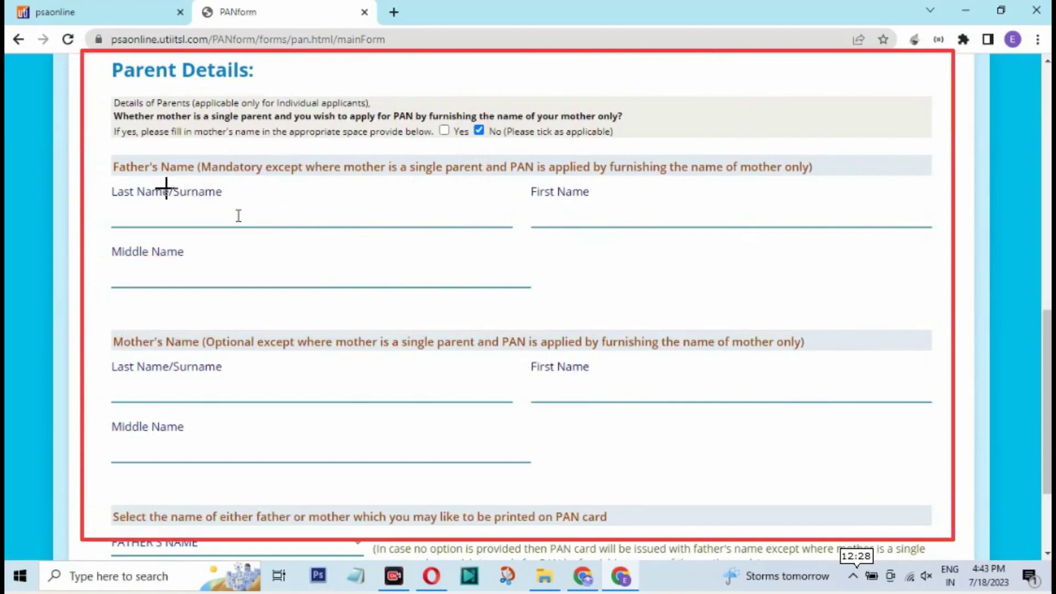
mouse_move(467, 120)
left_mouse_down()
mouse_move(482, 132)
mouse_move(624, 142)
left_mouse_up()
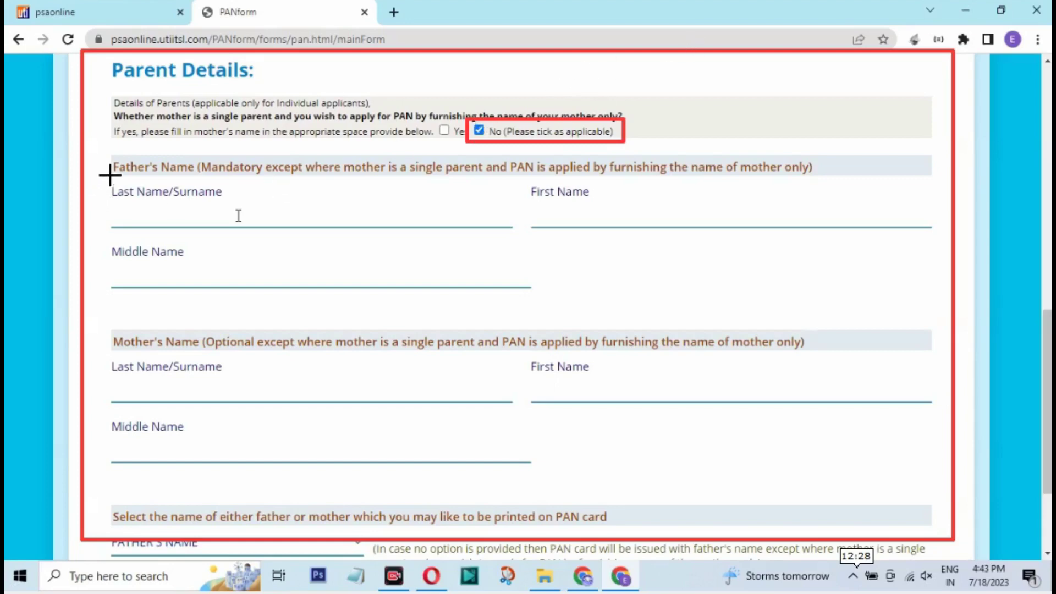
mouse_move(104, 154)
left_mouse_down()
mouse_move(141, 179)
mouse_move(656, 298)
left_mouse_up()
mouse_move(776, 315)
left_mouse_down()
mouse_move(935, 337)
mouse_move(934, 314)
left_mouse_up()
mouse_move(99, 326)
left_mouse_down()
mouse_move(137, 343)
mouse_move(891, 431)
mouse_move(939, 477)
mouse_move(943, 490)
mouse_move(928, 502)
left_mouse_up()
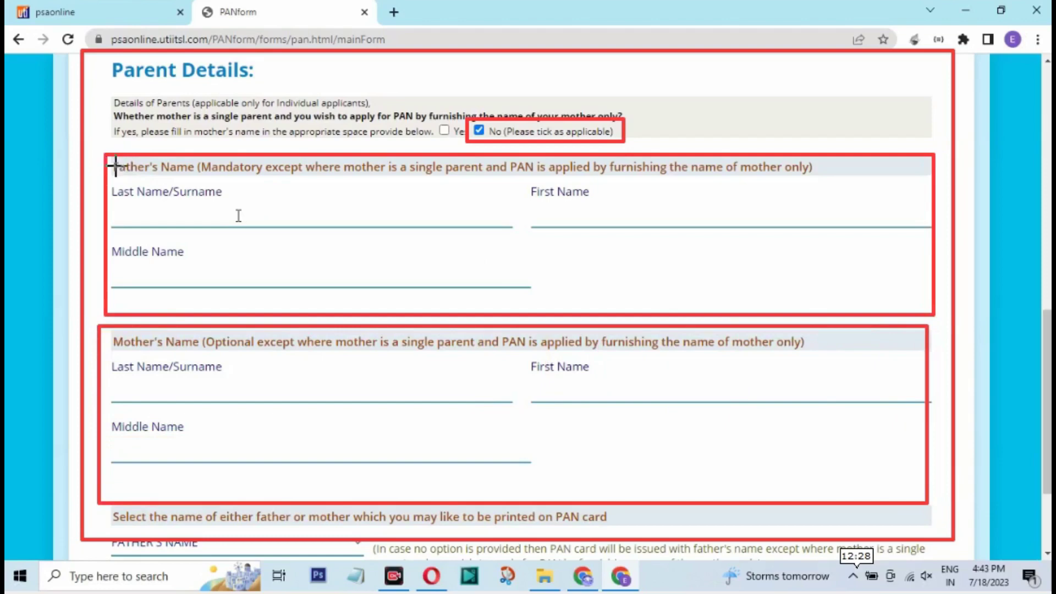
left_click_drag(115, 164, 937, 317)
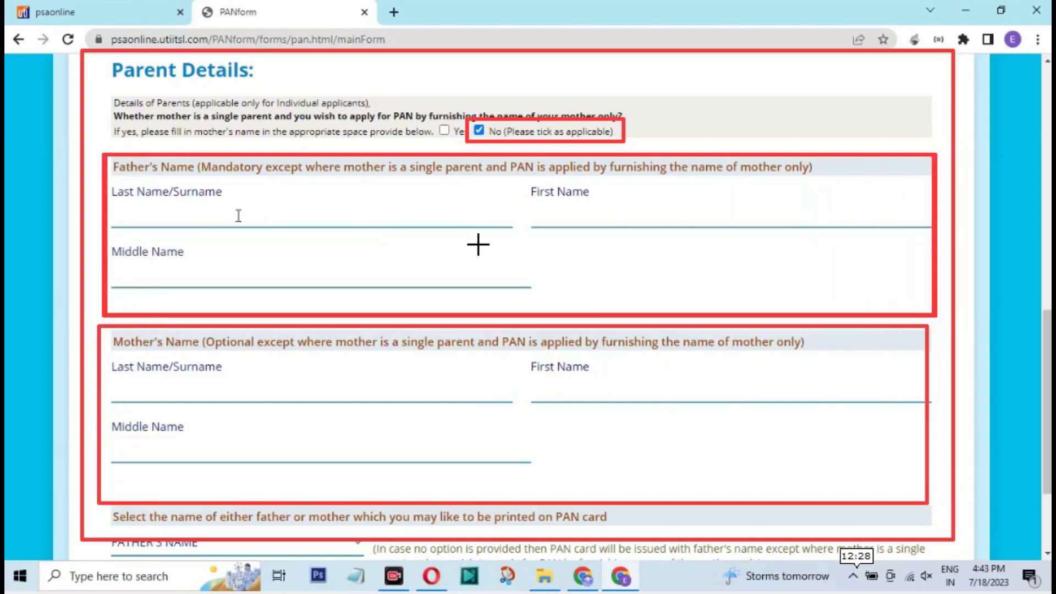
left_click_drag(112, 184, 271, 224)
left_click_drag(523, 177, 642, 227)
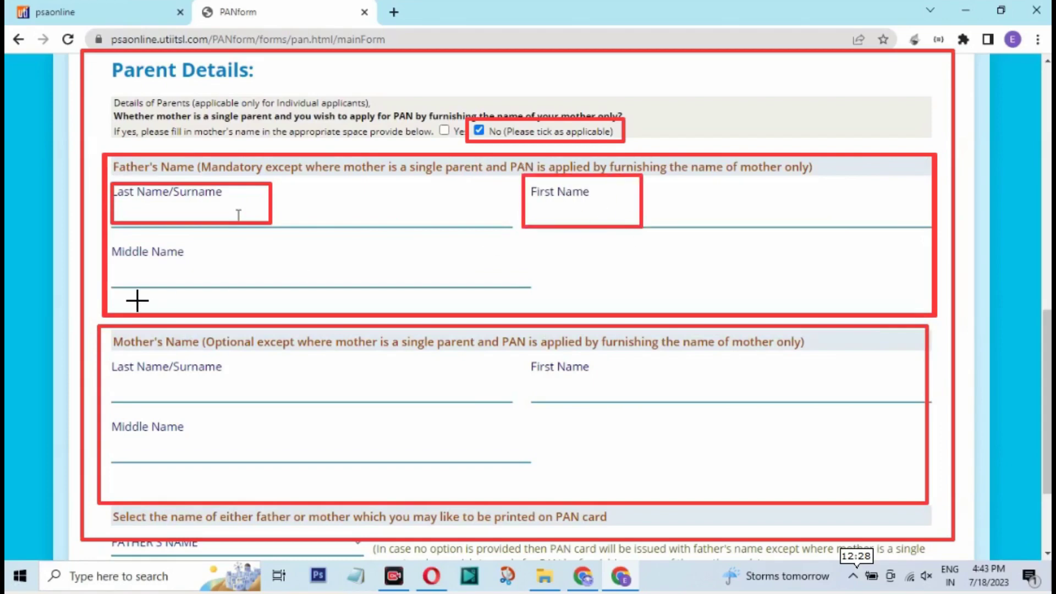
left_click_drag(109, 230, 227, 286)
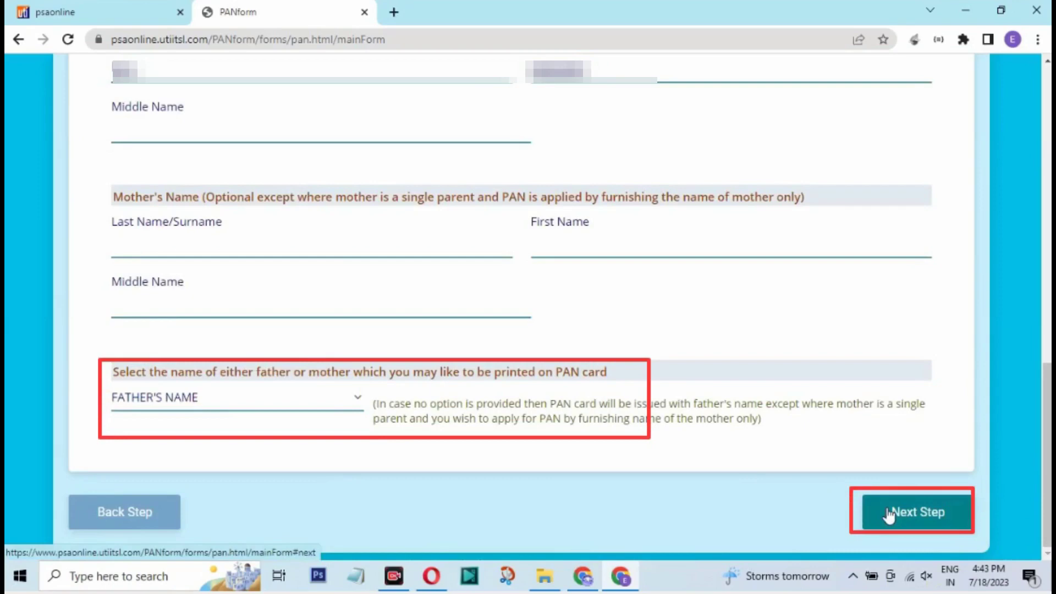
Proceed from the completed parent details and choose Biometric as the authentication mode for e-KYC/e-sign, acknowledging the device discovery notice.
left_click(889, 513)
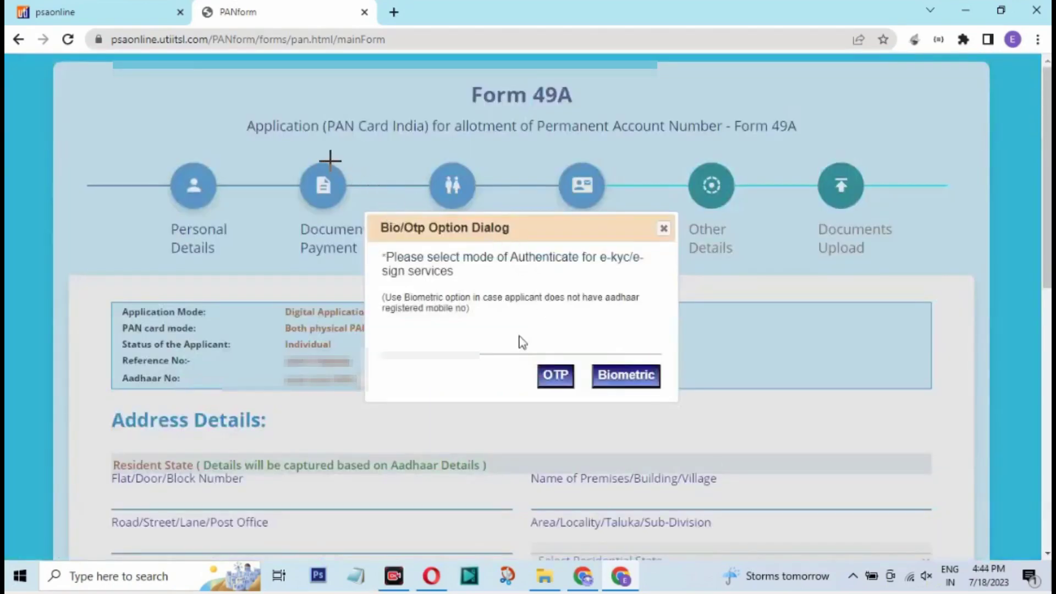
mouse_move(366, 213)
left_mouse_down()
mouse_move(377, 236)
mouse_move(561, 354)
mouse_move(678, 404)
left_mouse_up()
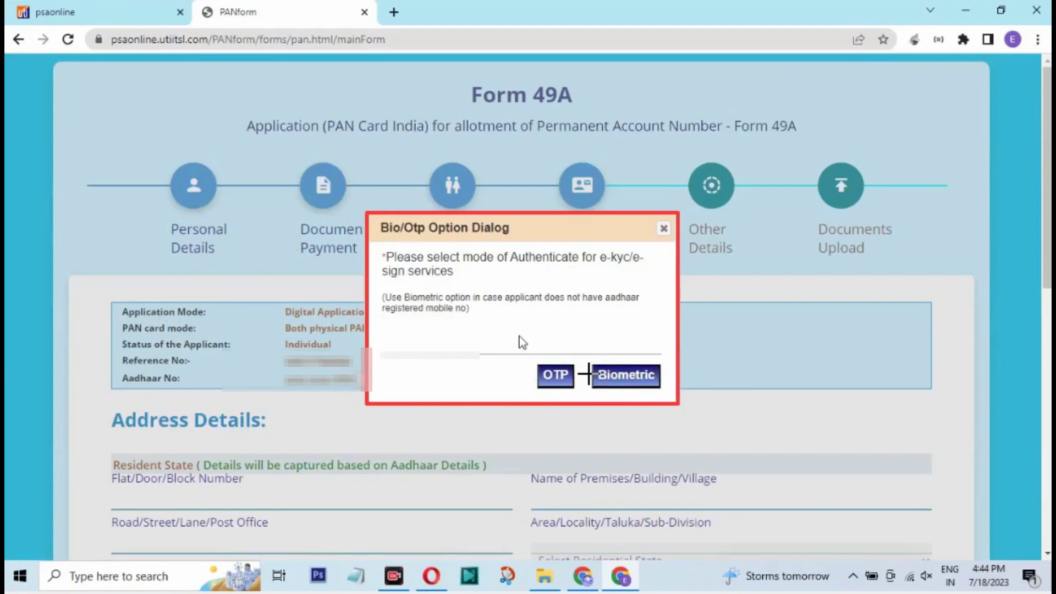
mouse_move(589, 355)
left_mouse_down()
mouse_move(677, 405)
mouse_move(662, 395)
left_mouse_up()
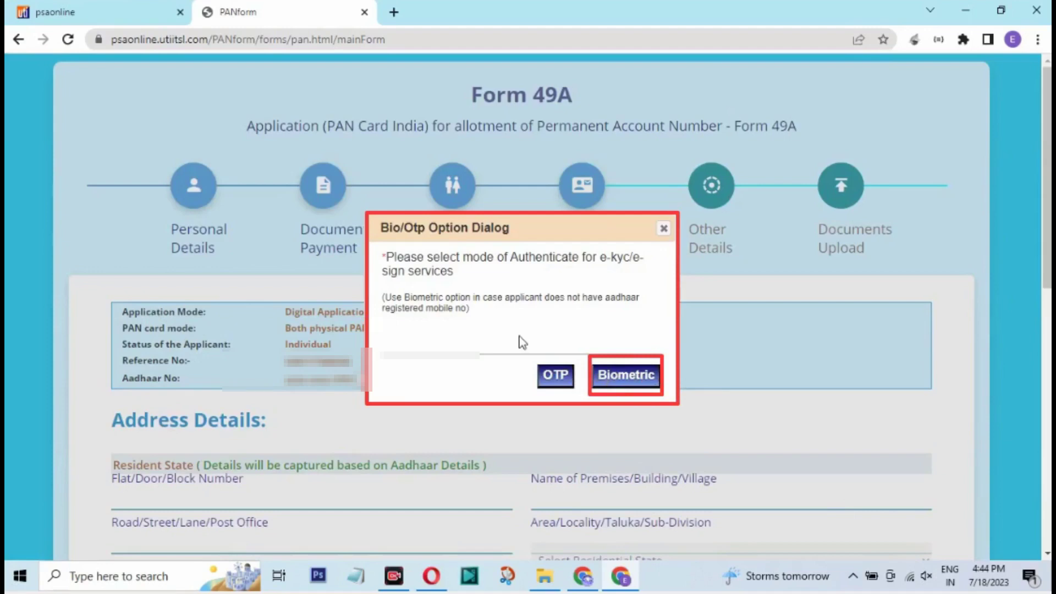
left_click(626, 375)
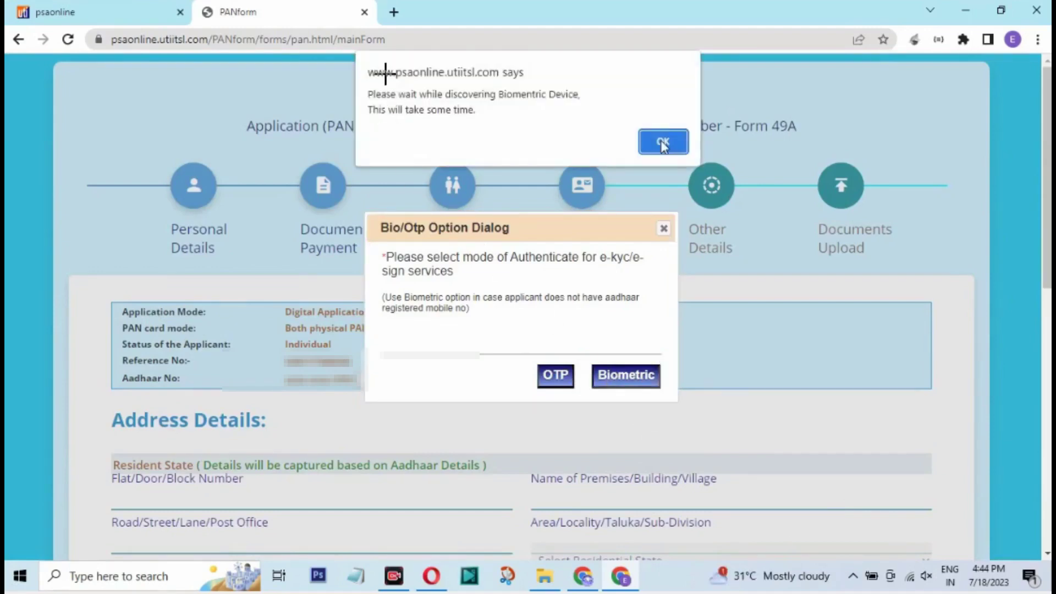
left_click_drag(353, 56, 702, 165)
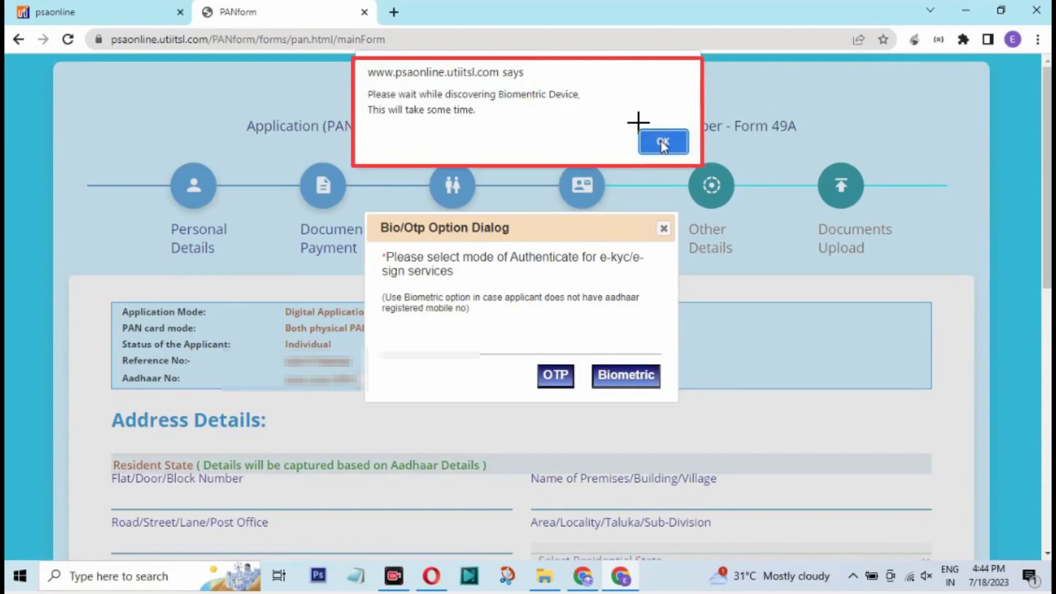
left_click_drag(638, 122, 692, 159)
key("Escape")
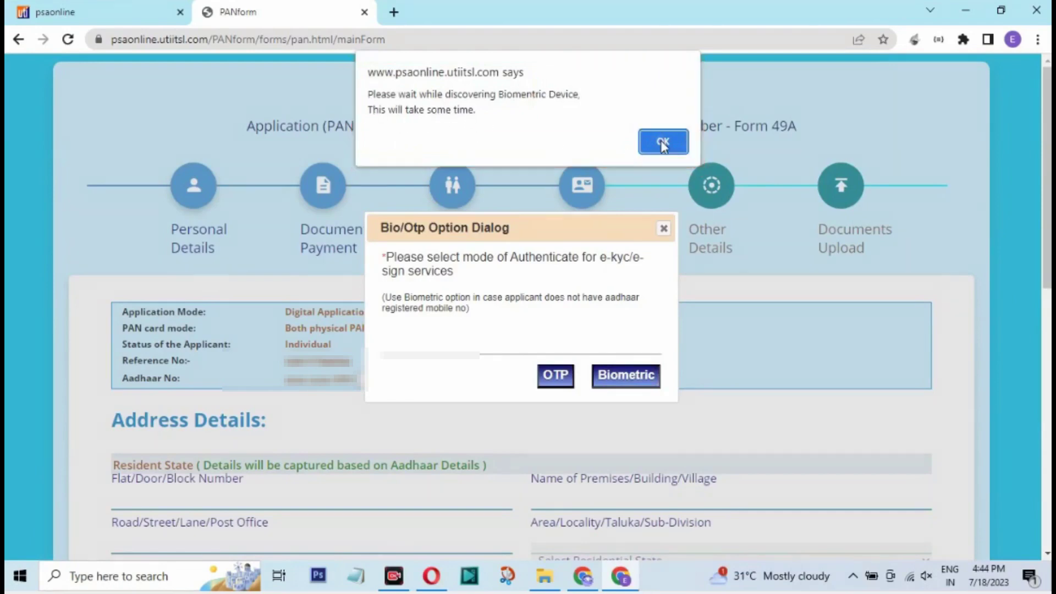
left_click(663, 142)
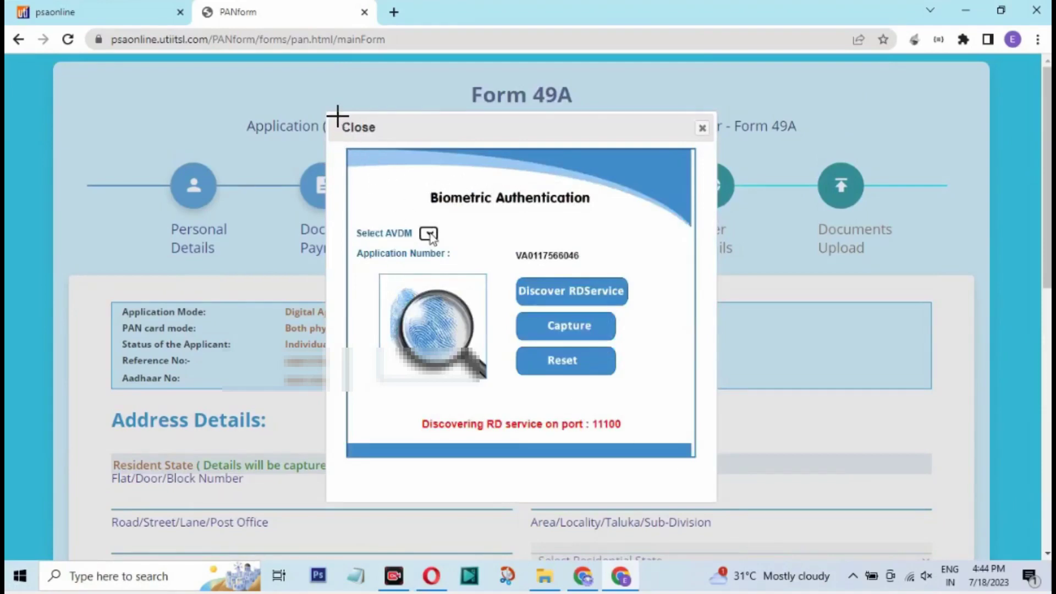
mouse_move(337, 116)
left_mouse_down()
mouse_move(531, 271)
mouse_move(709, 471)
mouse_move(720, 506)
left_mouse_up()
mouse_move(351, 222)
left_mouse_down()
mouse_move(385, 239)
mouse_move(665, 244)
left_mouse_up()
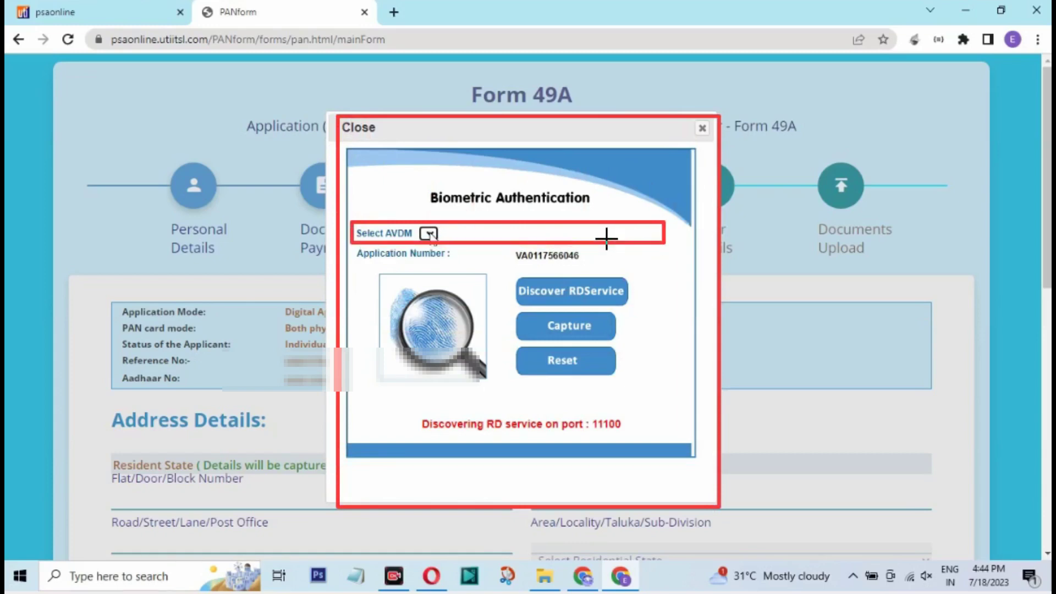
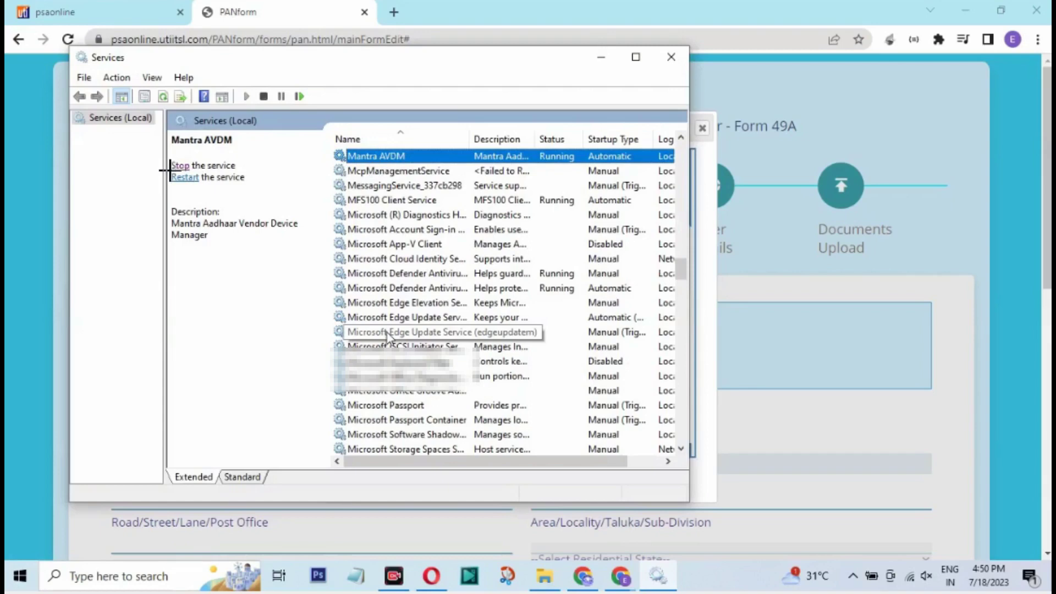
left_click_drag(170, 170, 200, 190)
Minimize the Services window and discover the RD service for the biometric authentication.
left_click(602, 58)
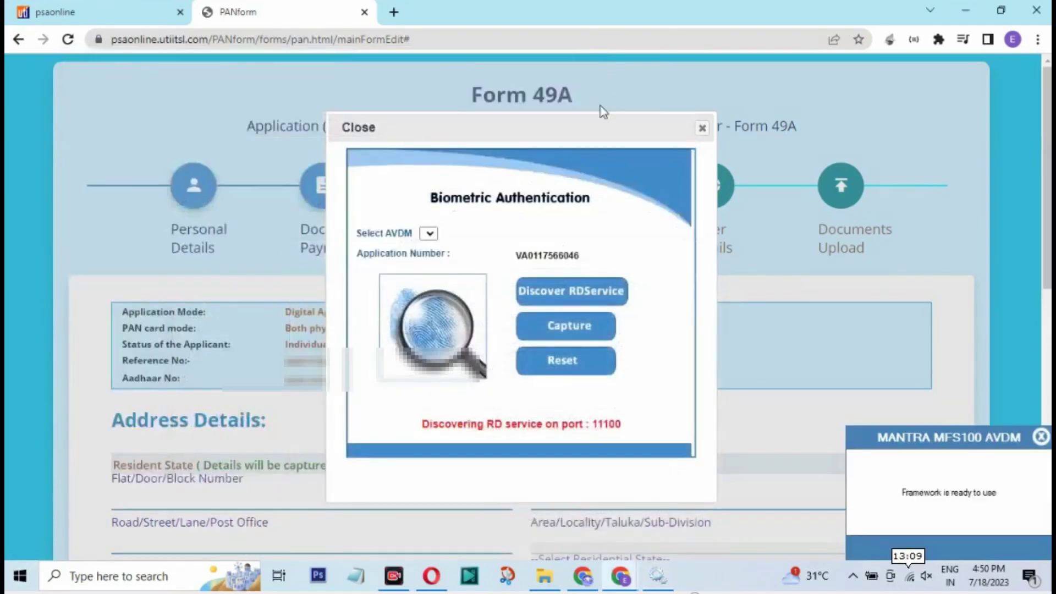
left_click(572, 295)
left_click(664, 141)
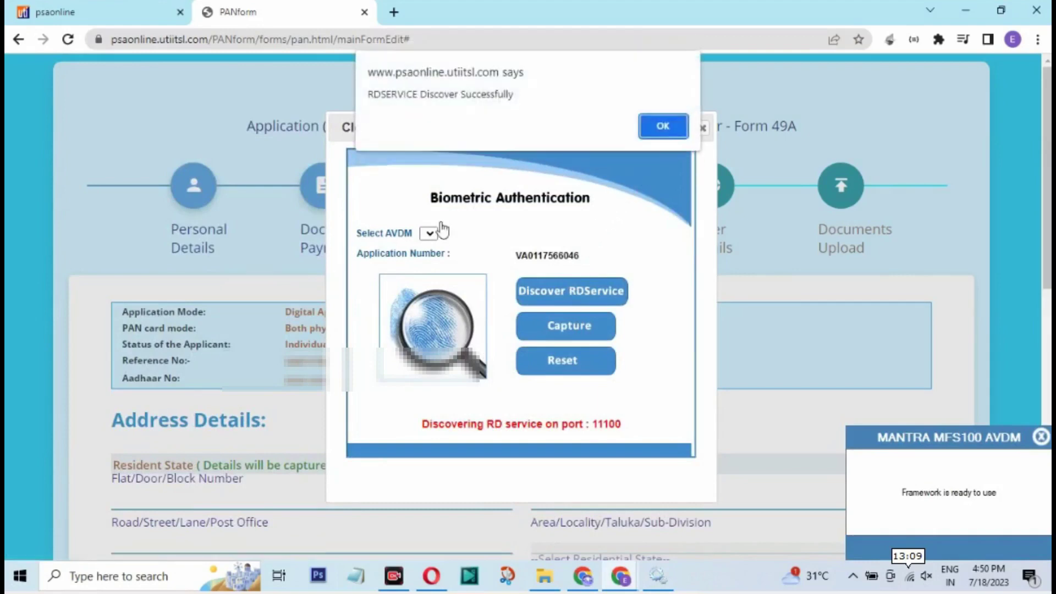
left_click(662, 126)
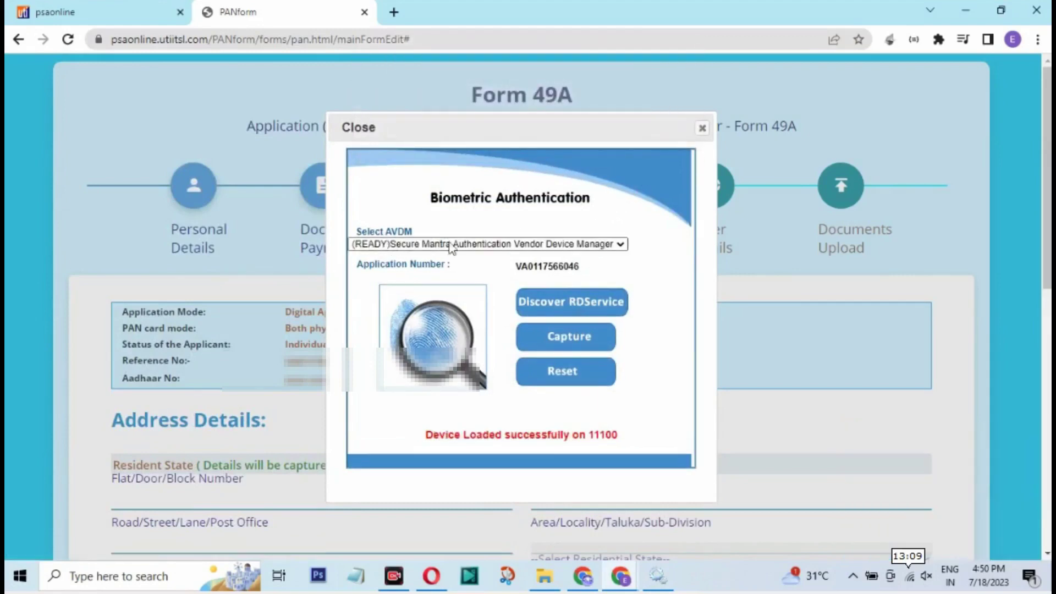
Capture the applicant's fingerprint and submit it with consent to use the Aadhaar e-KYC service.
left_click(578, 342)
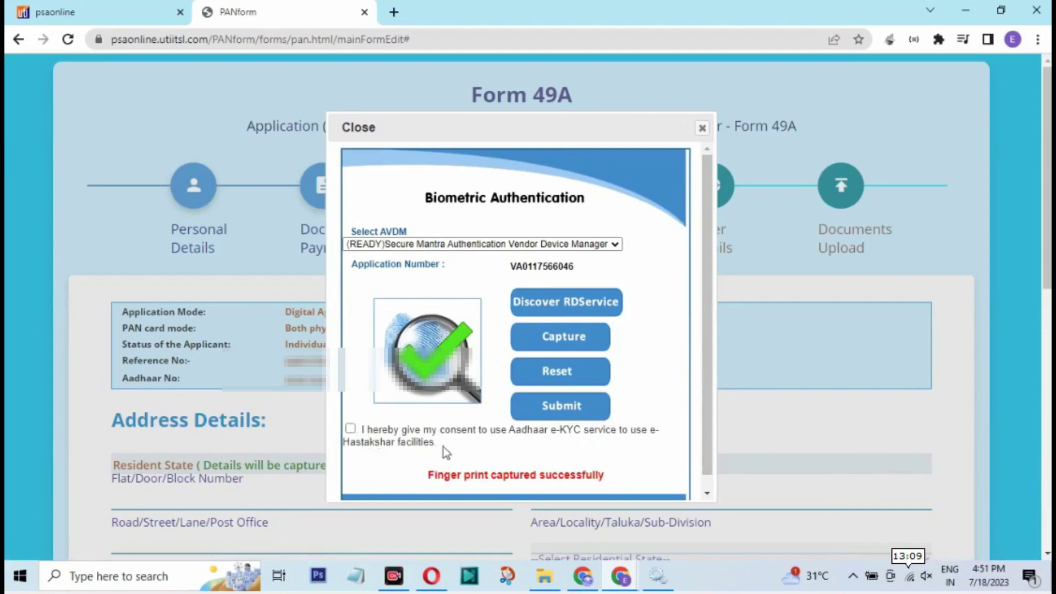
left_click(561, 407)
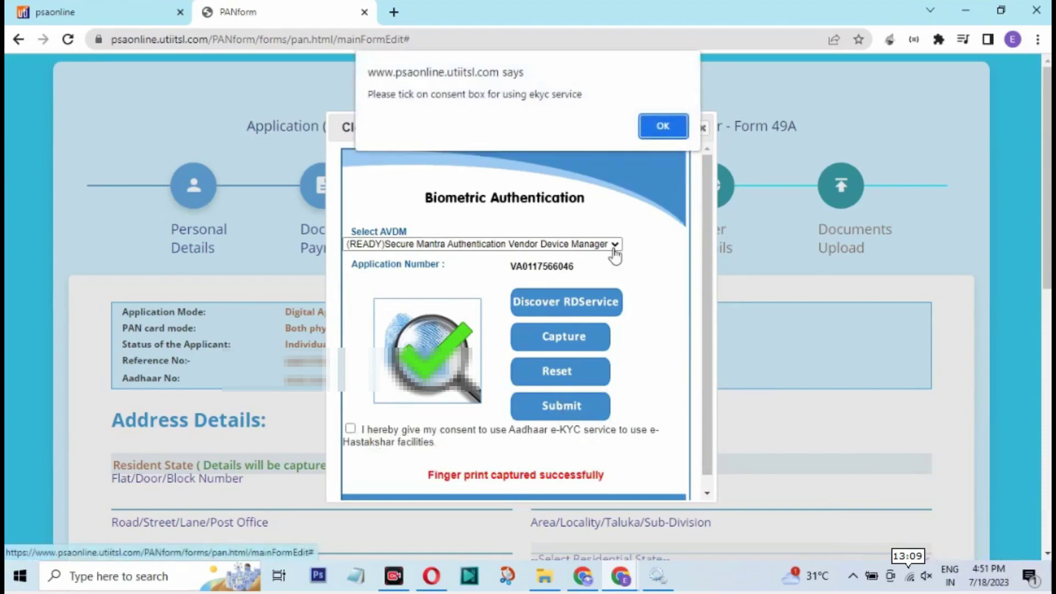
left_click(676, 129)
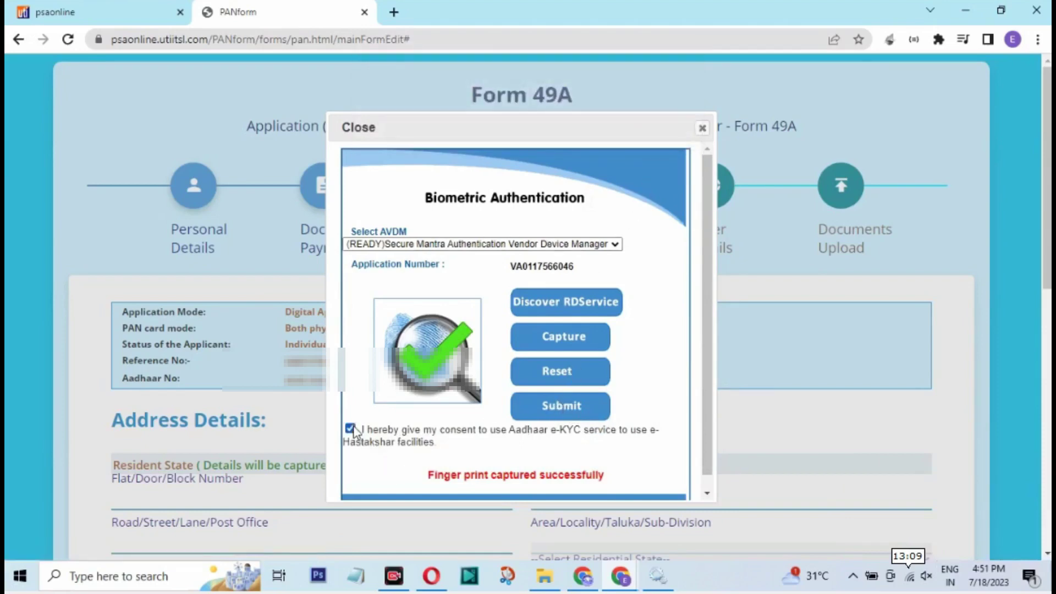
left_click(560, 417)
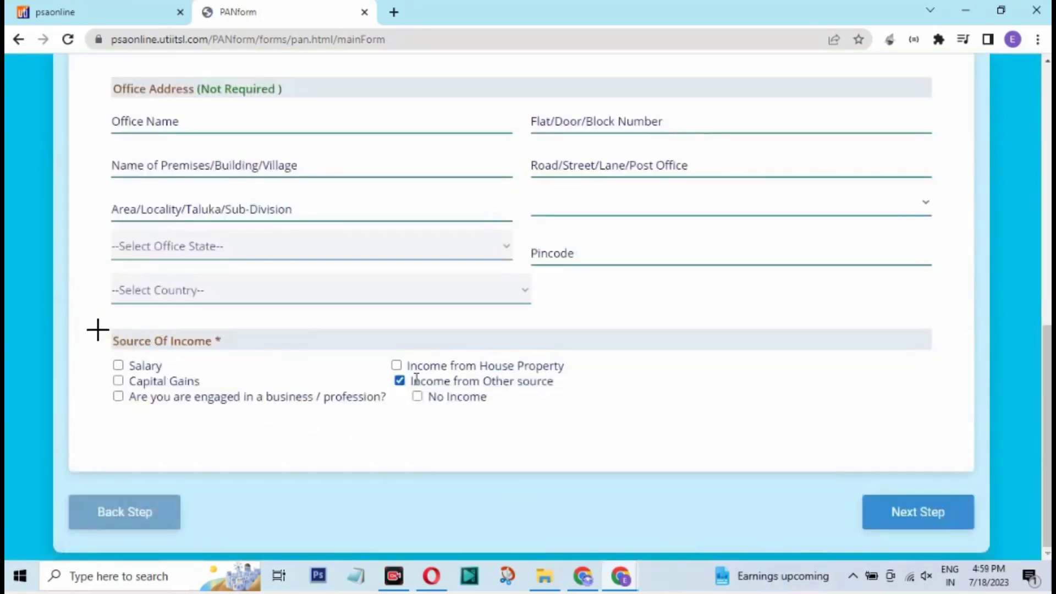
left_click_drag(97, 330, 539, 420)
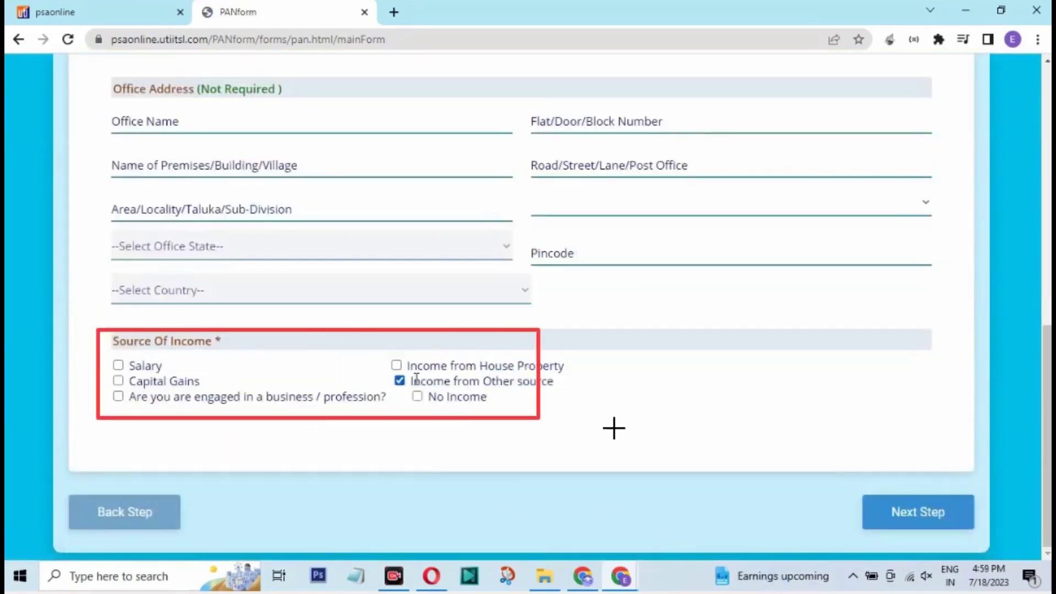
left_click_drag(614, 428, 639, 435)
left_click_drag(397, 374, 570, 391)
mouse_move(854, 487)
left_mouse_down()
mouse_move(963, 517)
mouse_move(975, 532)
left_mouse_up()
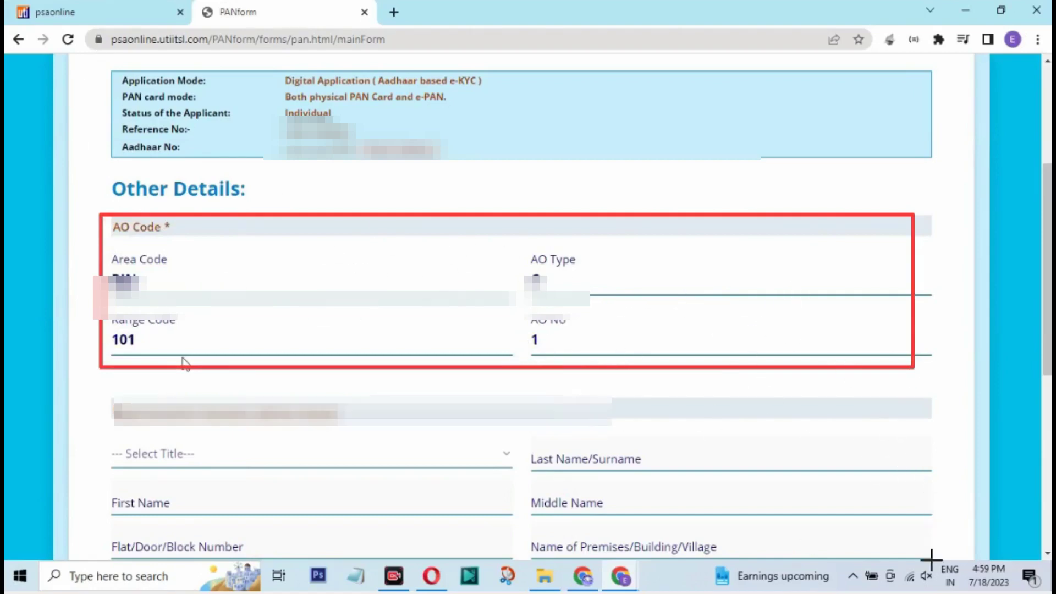
Proceed from the completed Other Details section, including the declaration in the capacity of HIMSELF/HERSELF.
scroll(844, 498, "down", 7)
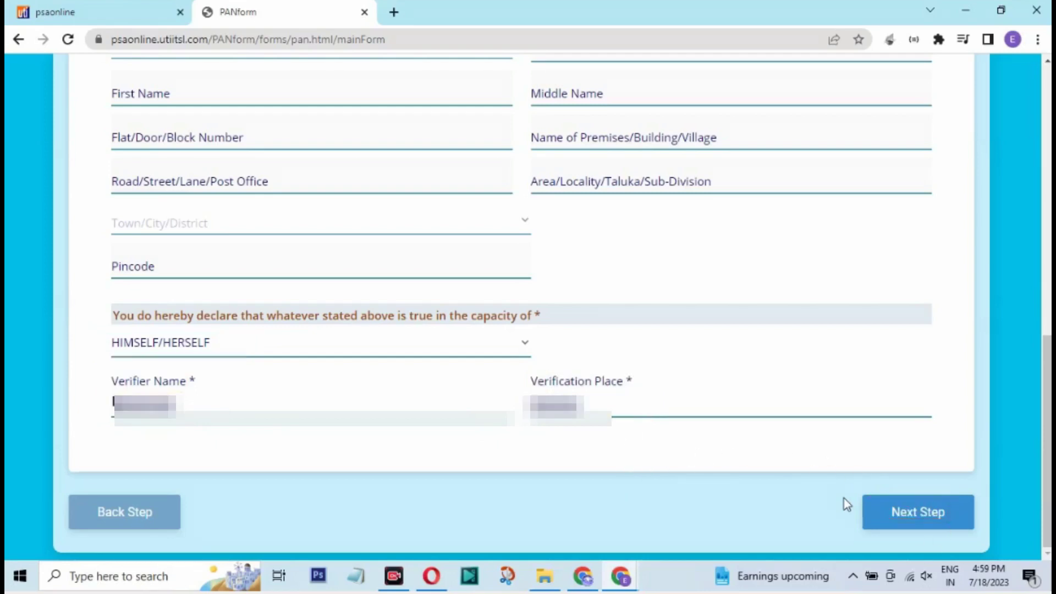
left_click(872, 509)
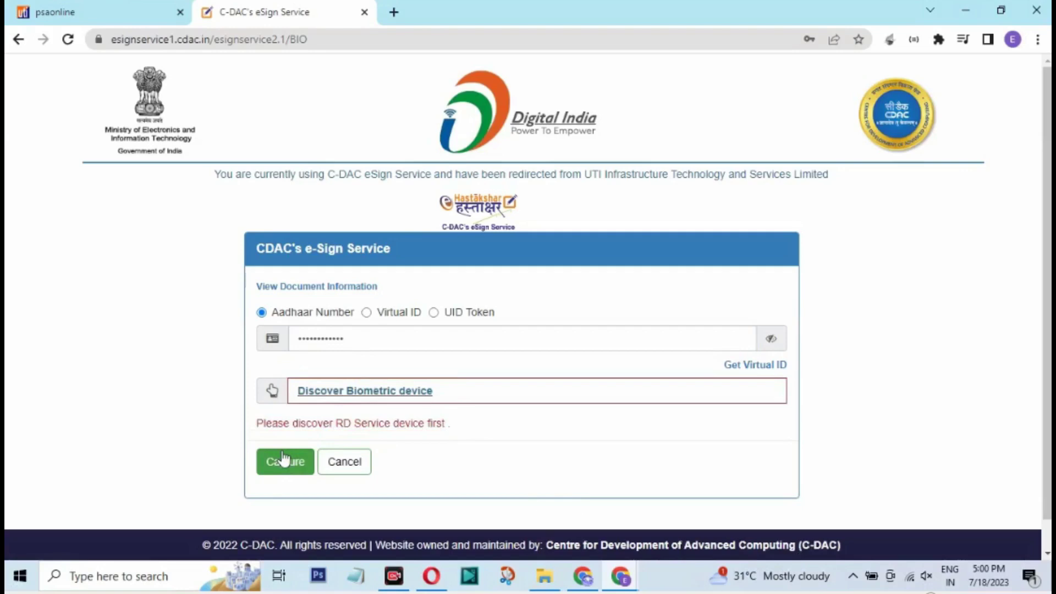
Capture the fingerprint in CDAC's e-Sign Service, accept the Aadhaar authentication consent and submit the biometric data.
left_click(283, 460)
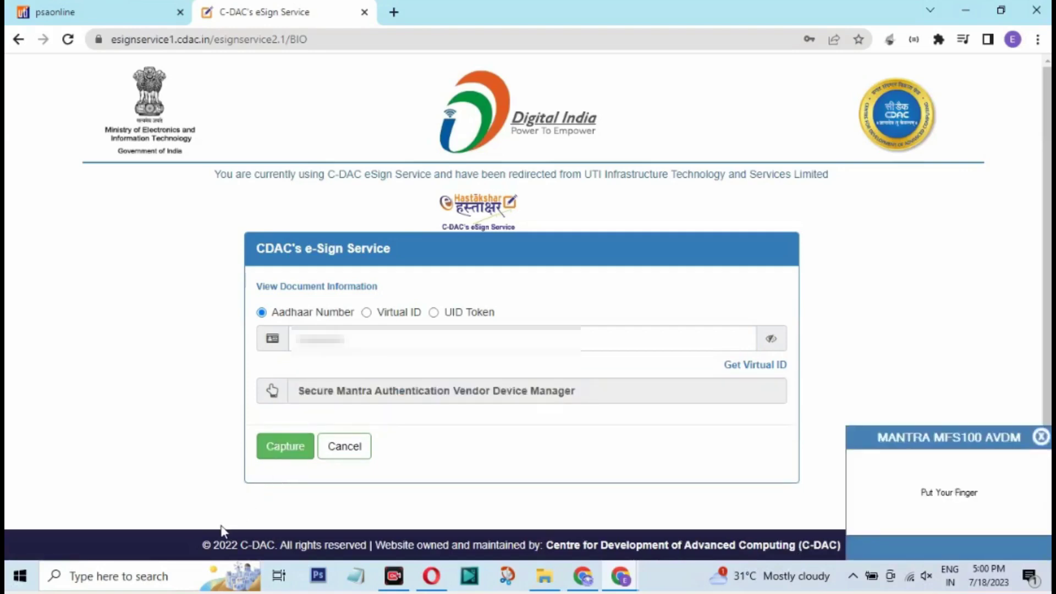
left_click(771, 339)
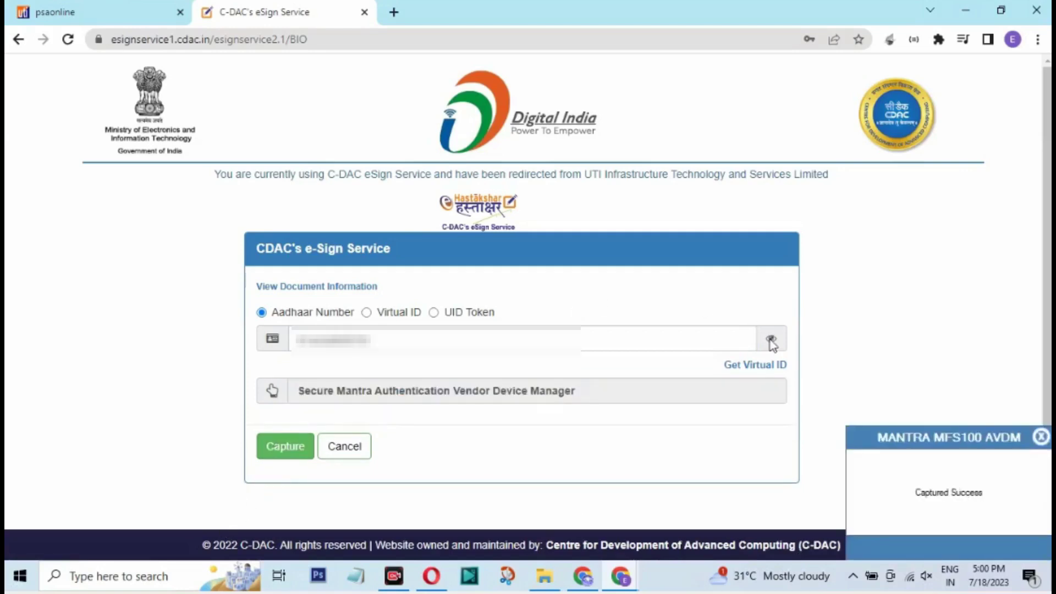
scroll(771, 339, "down", 2)
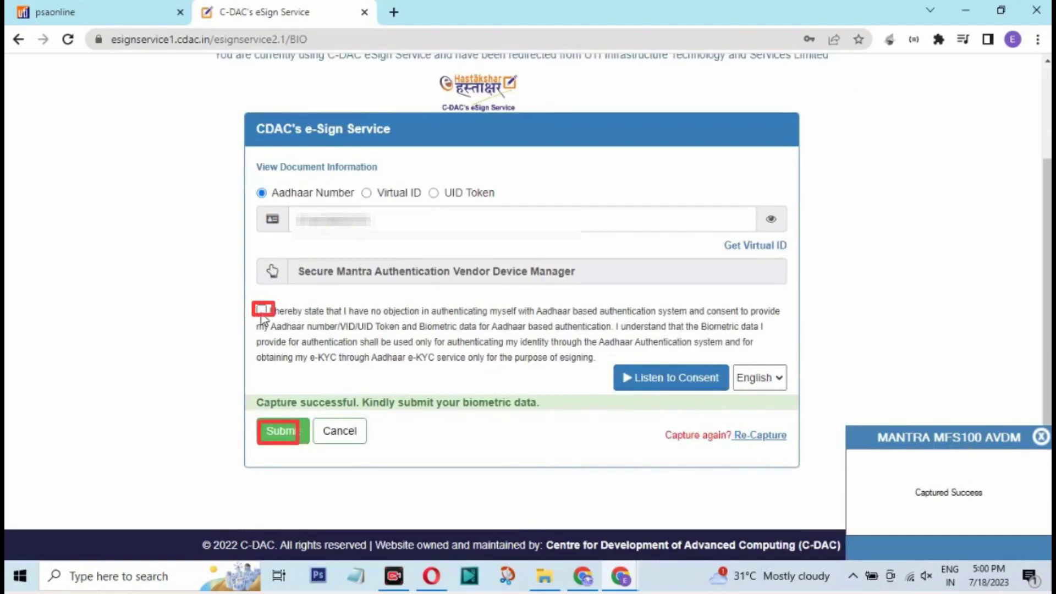
left_click(262, 310)
left_click(291, 432)
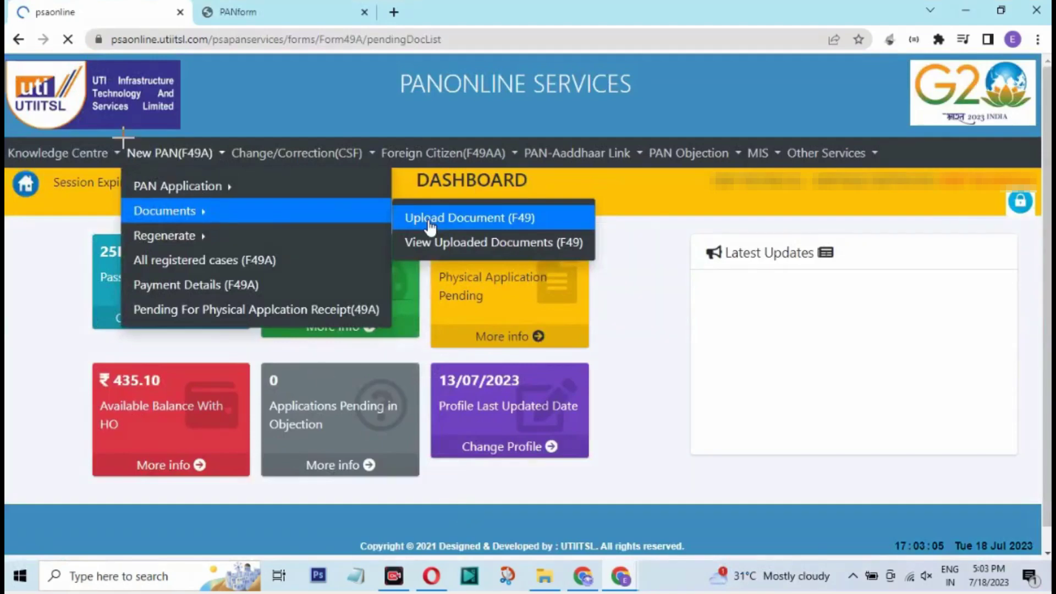
left_click_drag(119, 139, 221, 168)
left_click_drag(130, 205, 226, 219)
left_click_drag(399, 210, 555, 225)
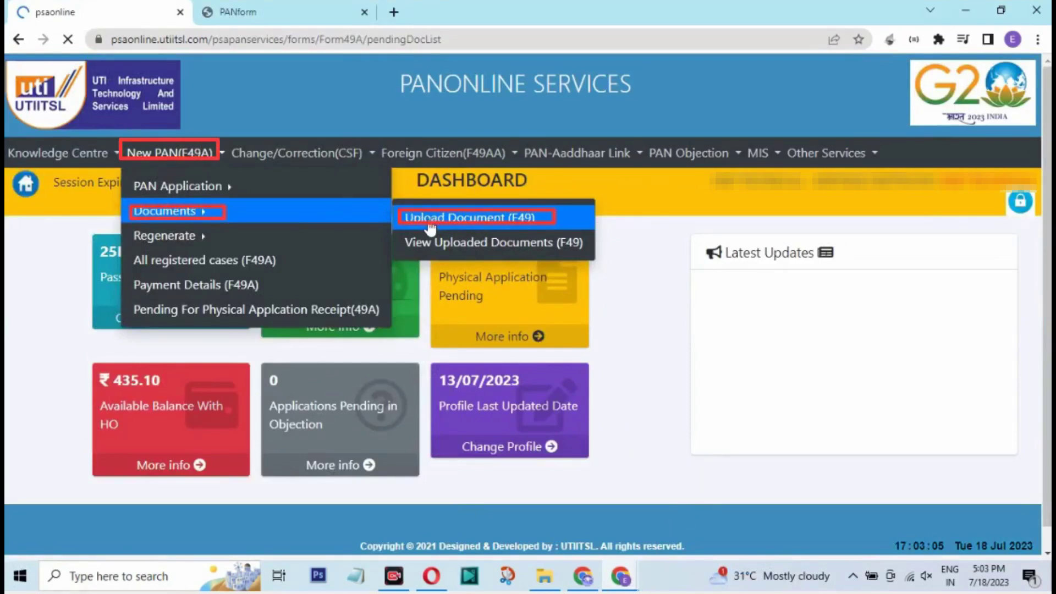
key("Escape")
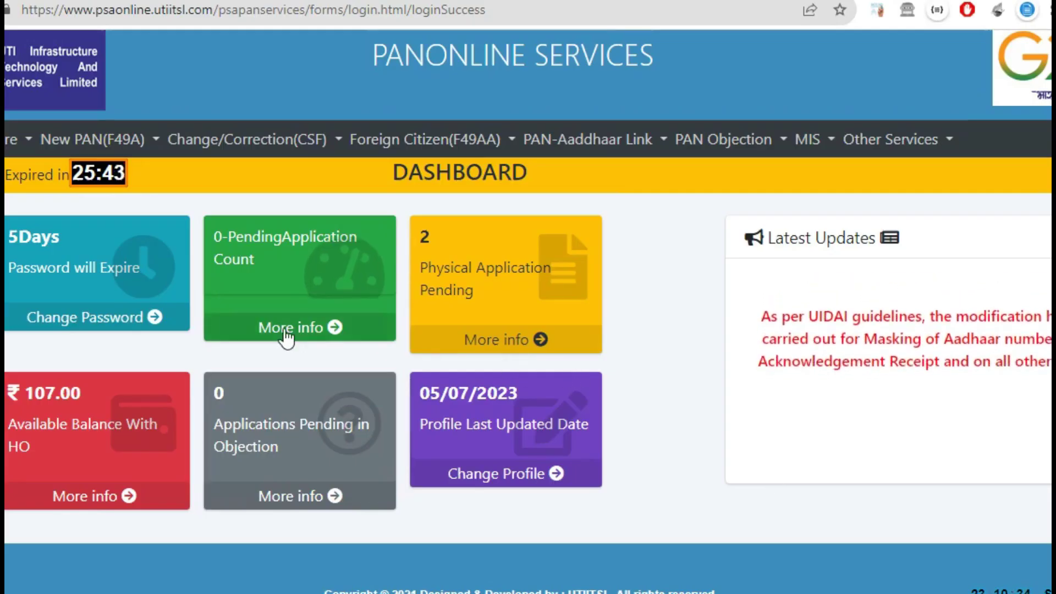
left_click(108, 142)
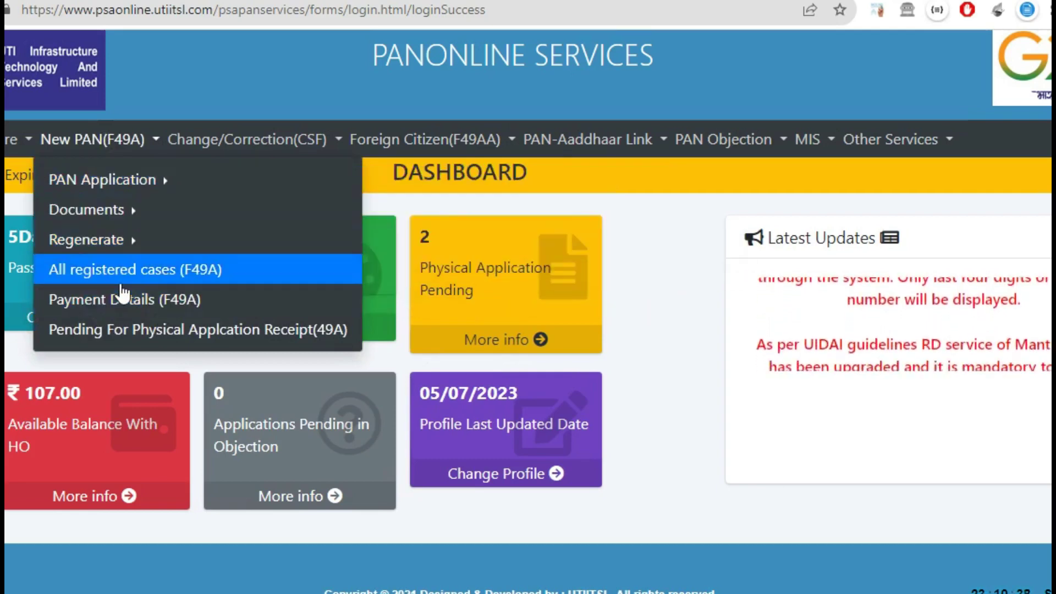
mouse_move(81, 197)
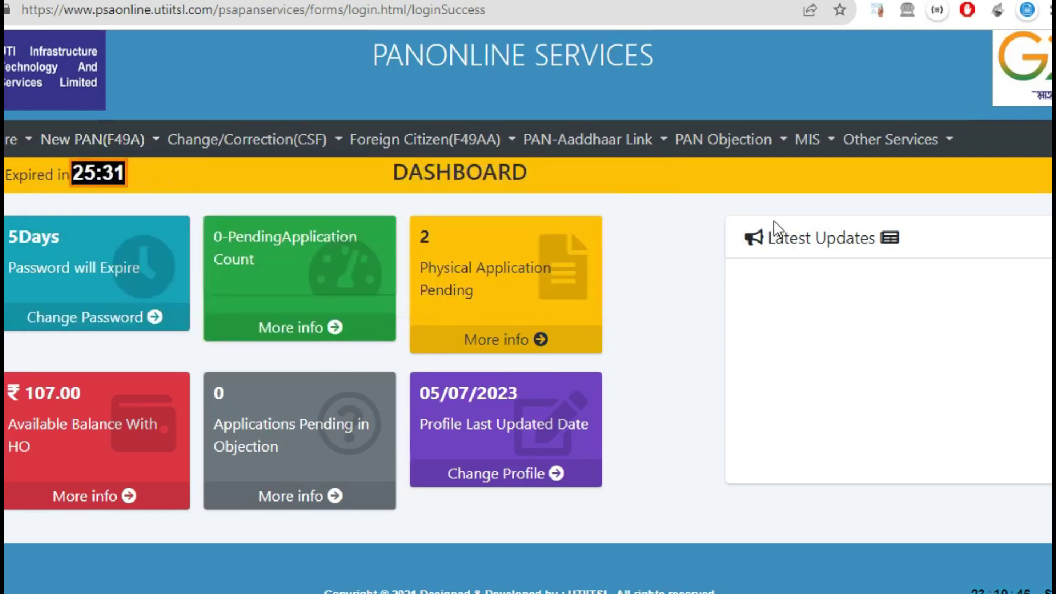
mouse_move(803, 142)
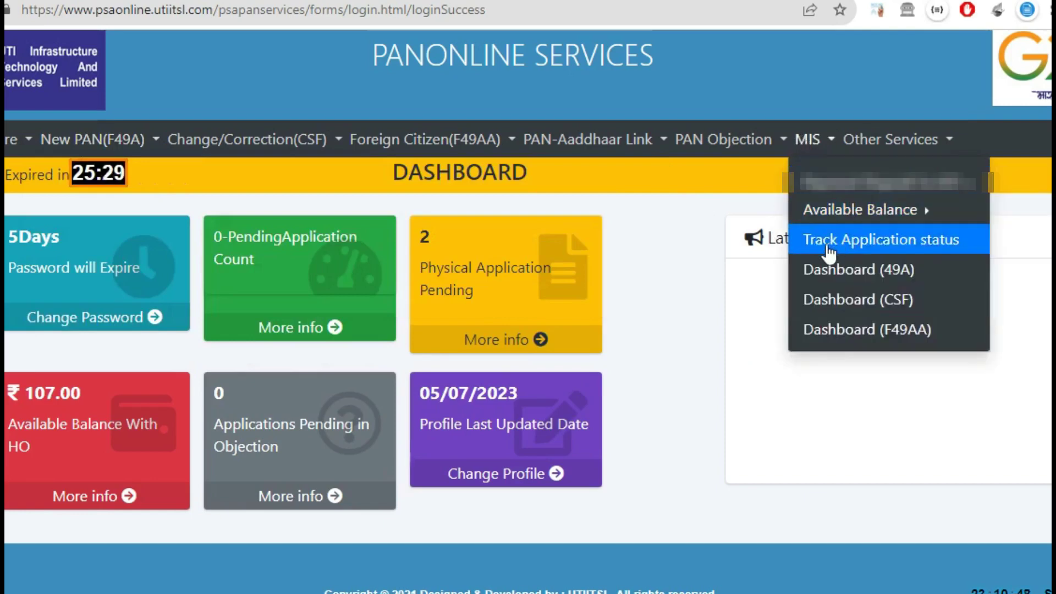